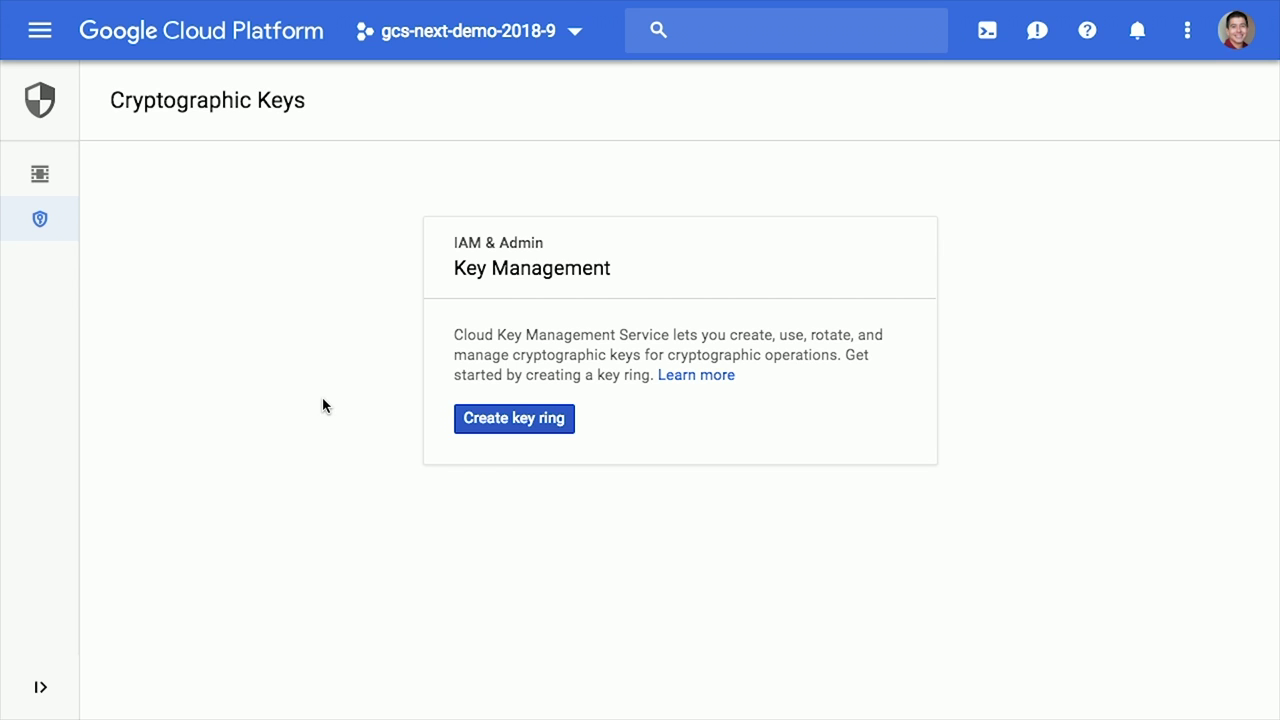
- Create a key ring named credit-card-support-team-key-ring in the us-central1 location
left_click(531, 419)
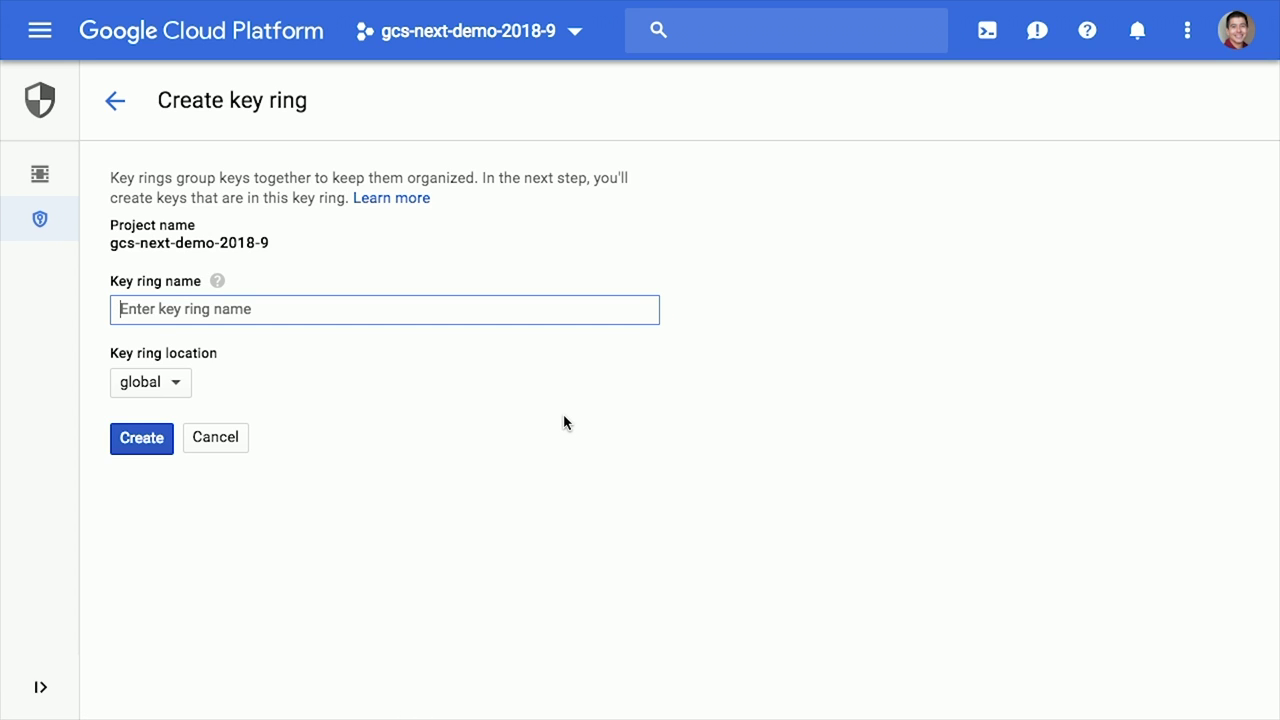
type("credit-card-support-te")
key("BackSpace")
key("BackSpace")
type("team-key-ring")
left_click(170, 382)
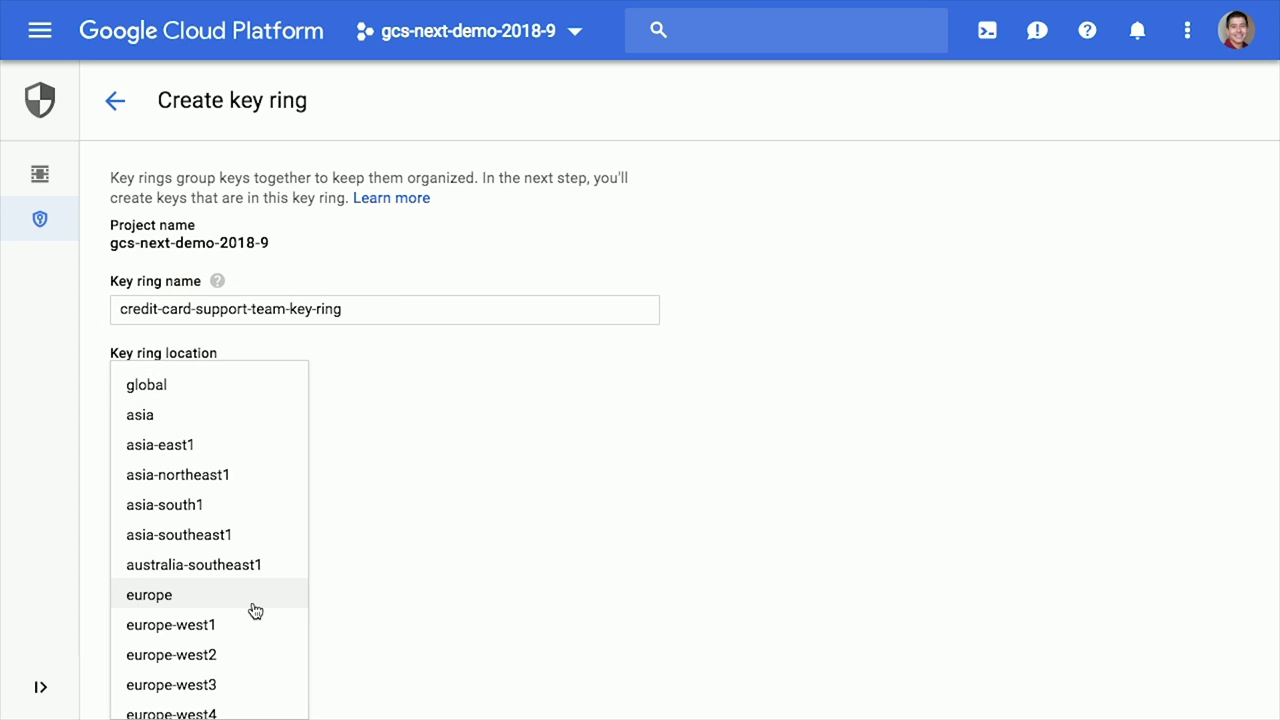
scroll(258, 608, "down", 3)
left_click(238, 574)
left_click(133, 443)
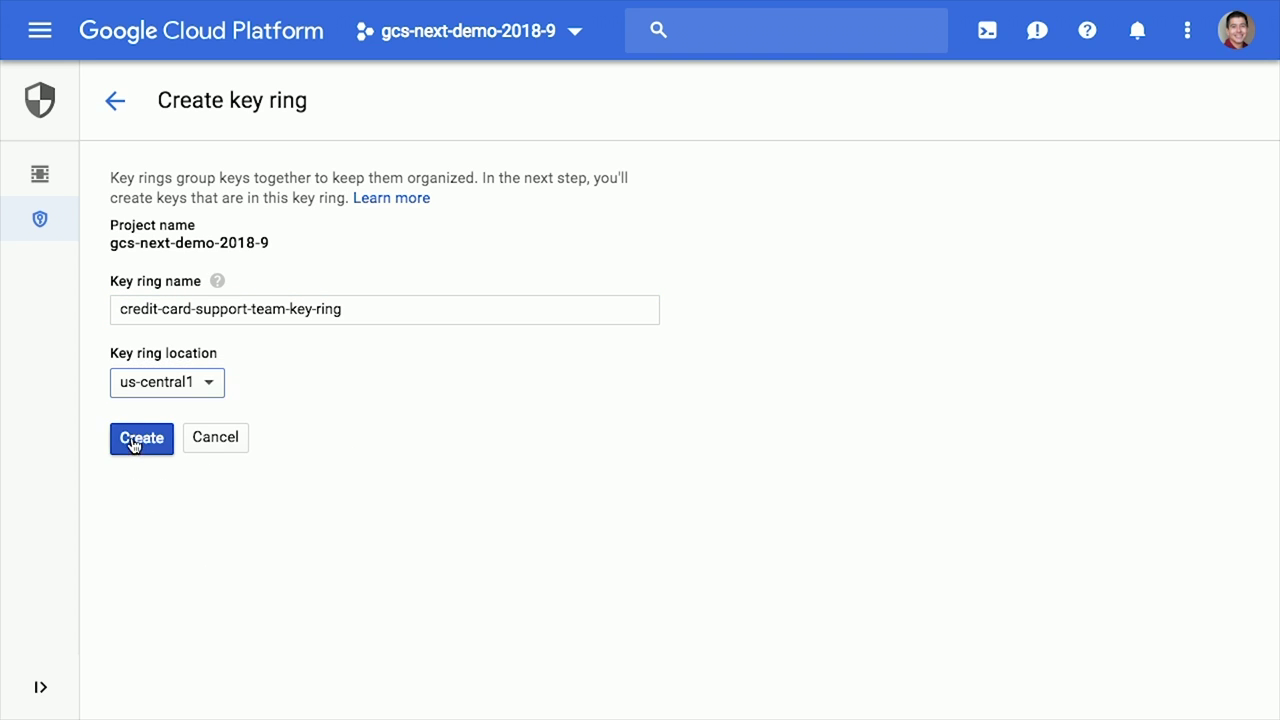
left_click(142, 441)
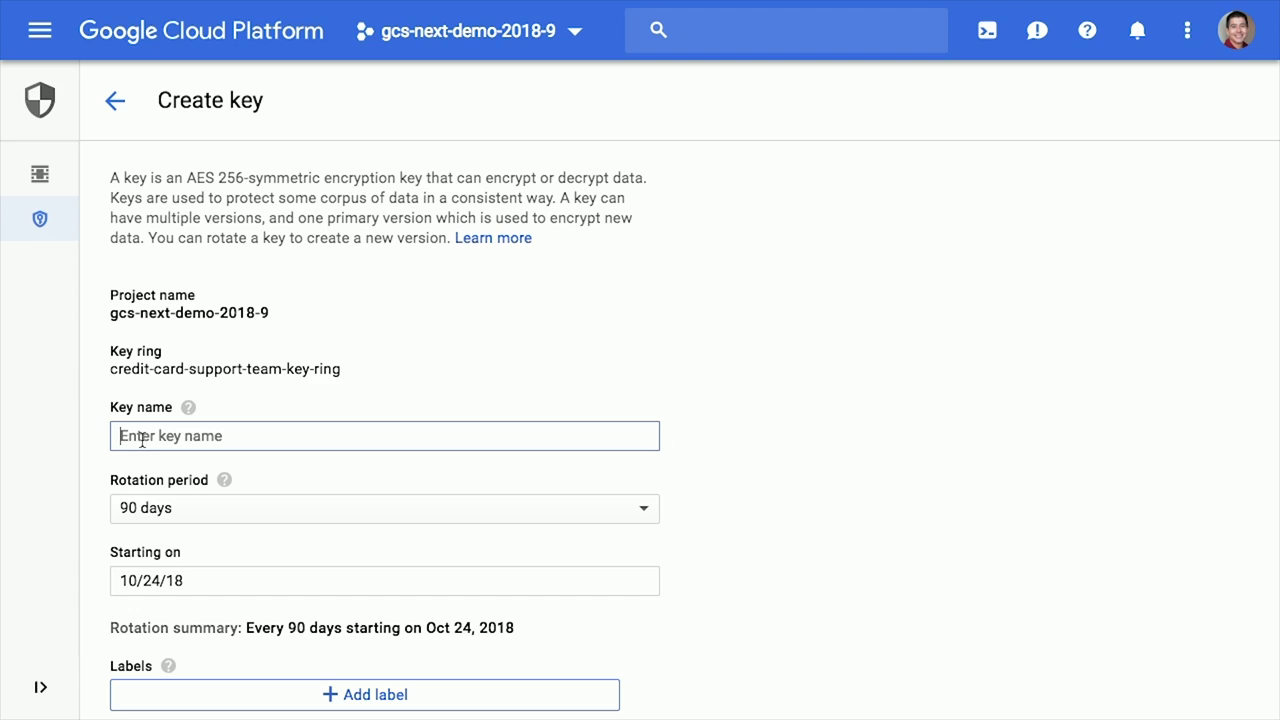
- Create a key named credit-card-support-team-key in the new key ring and hide the info panel
type("credit-")
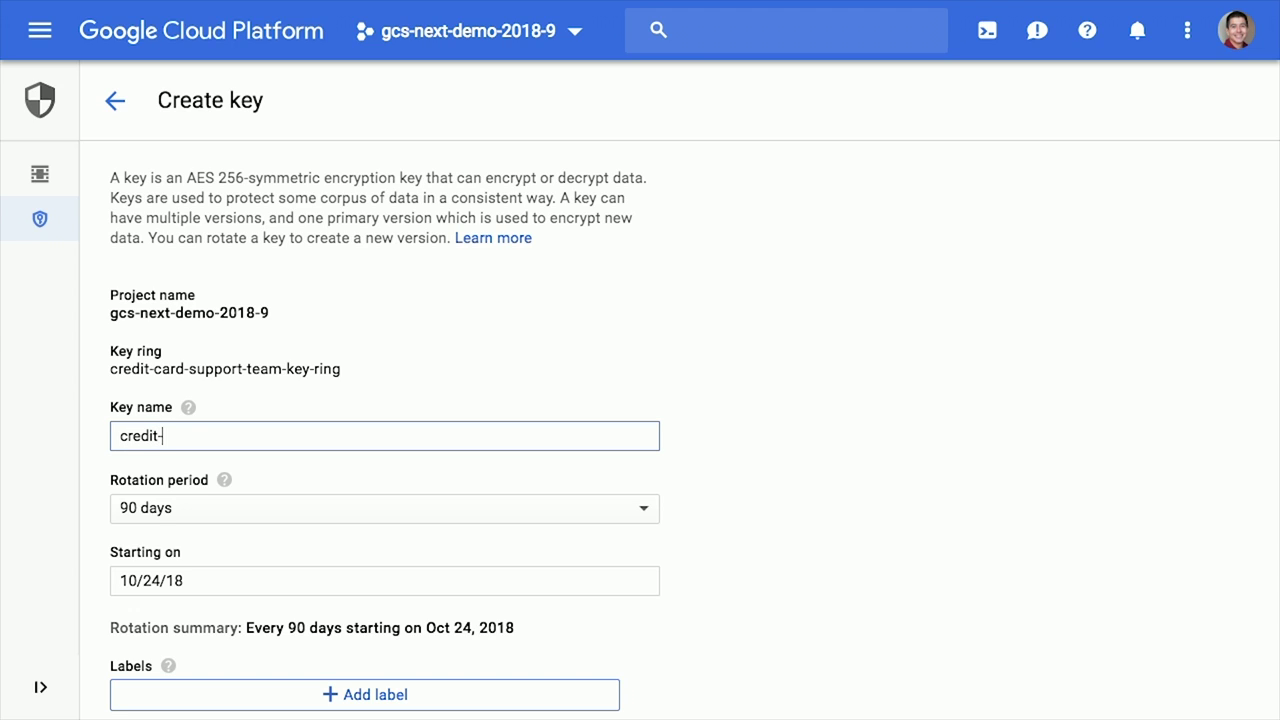
type("card-support-team-key")
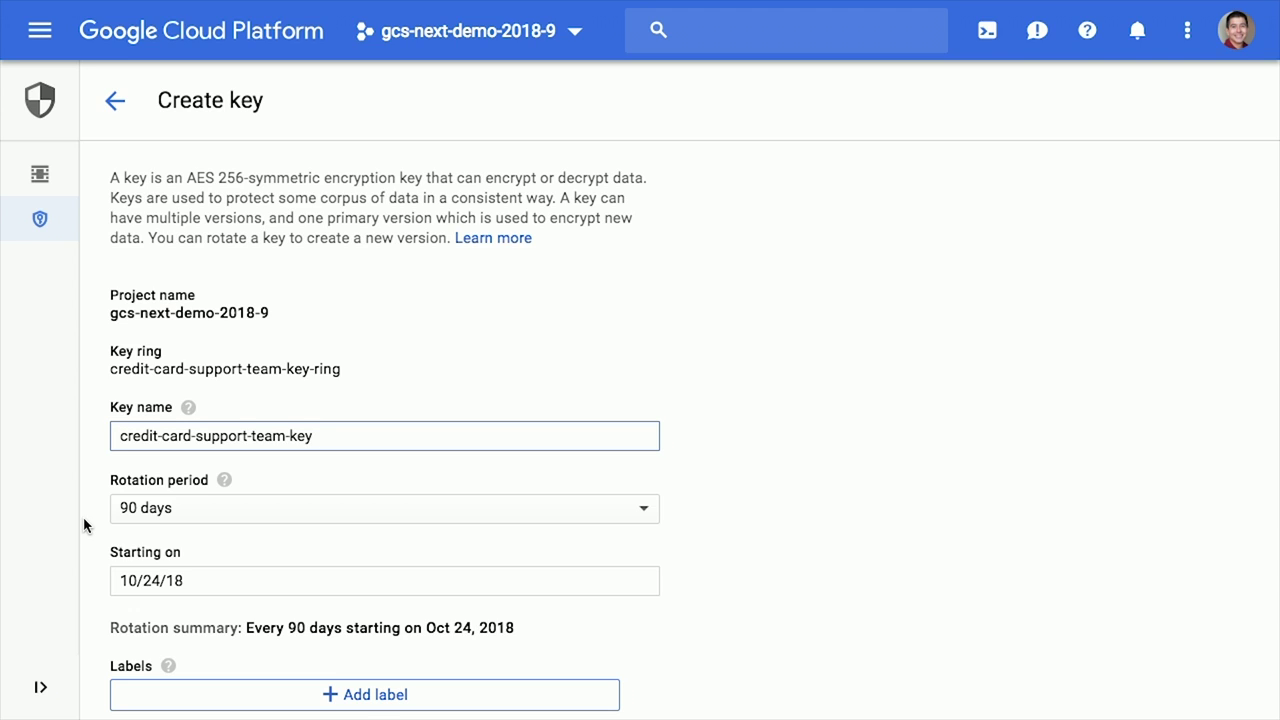
scroll(84, 525, "down", 2)
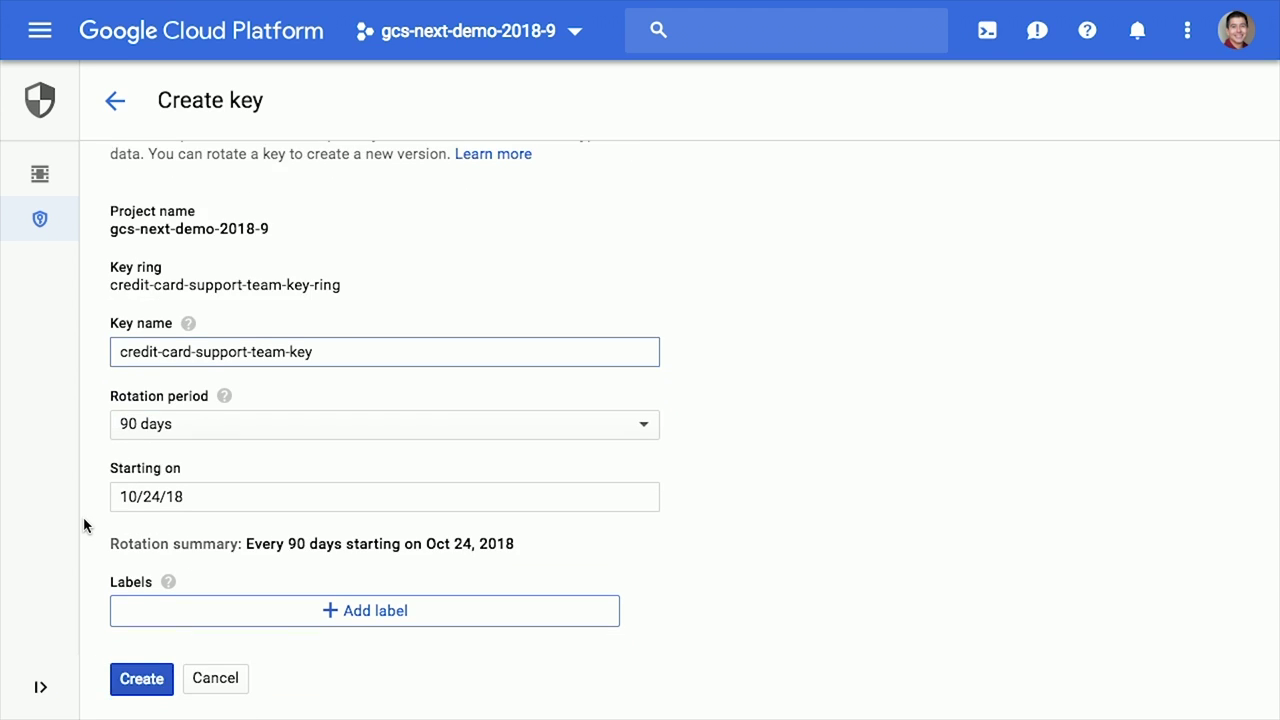
left_click(122, 681)
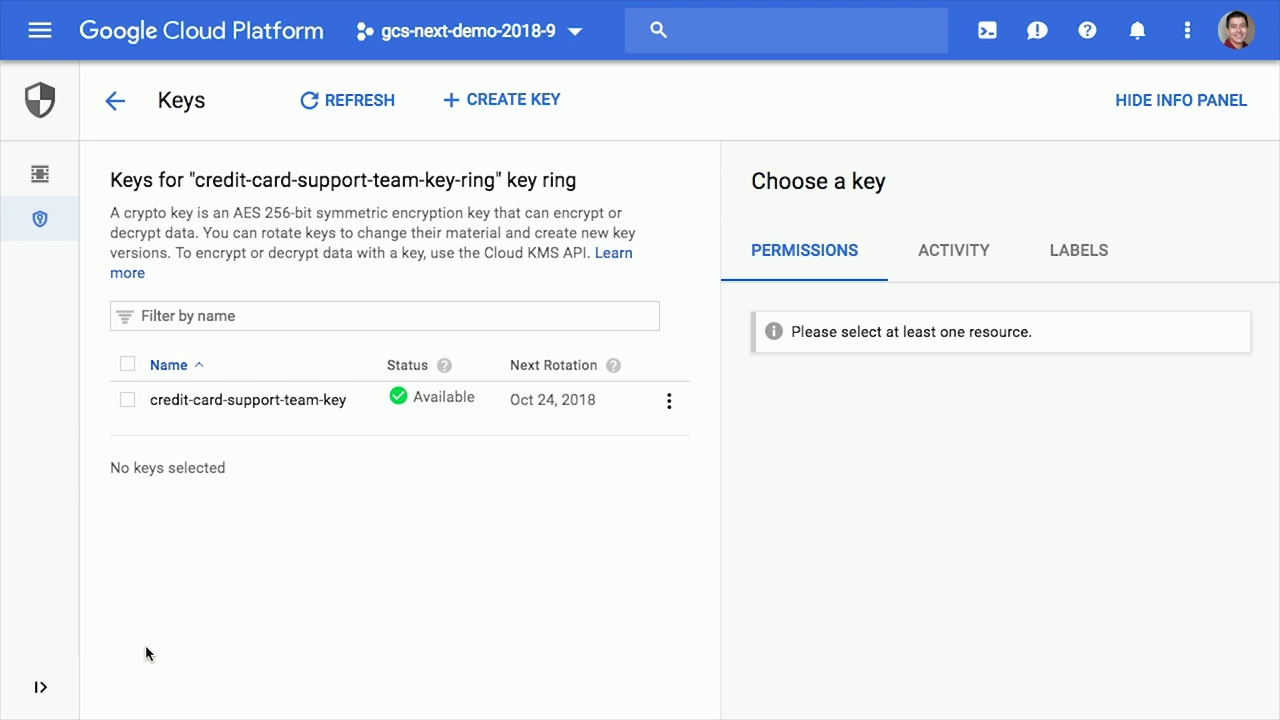
left_click(1211, 99)
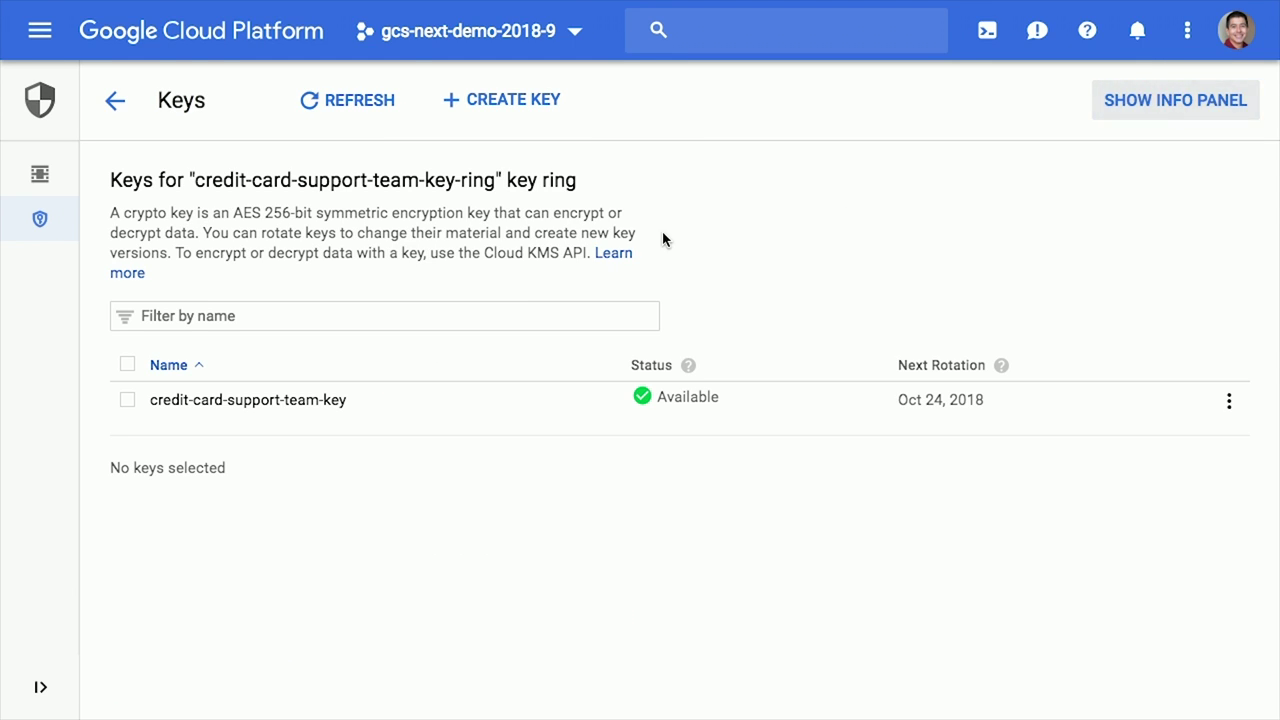
- Set up a new Cloud Storage bucket named credit-card-support-team-logs with the Regional storage class and location us-central1
left_click(28, 48)
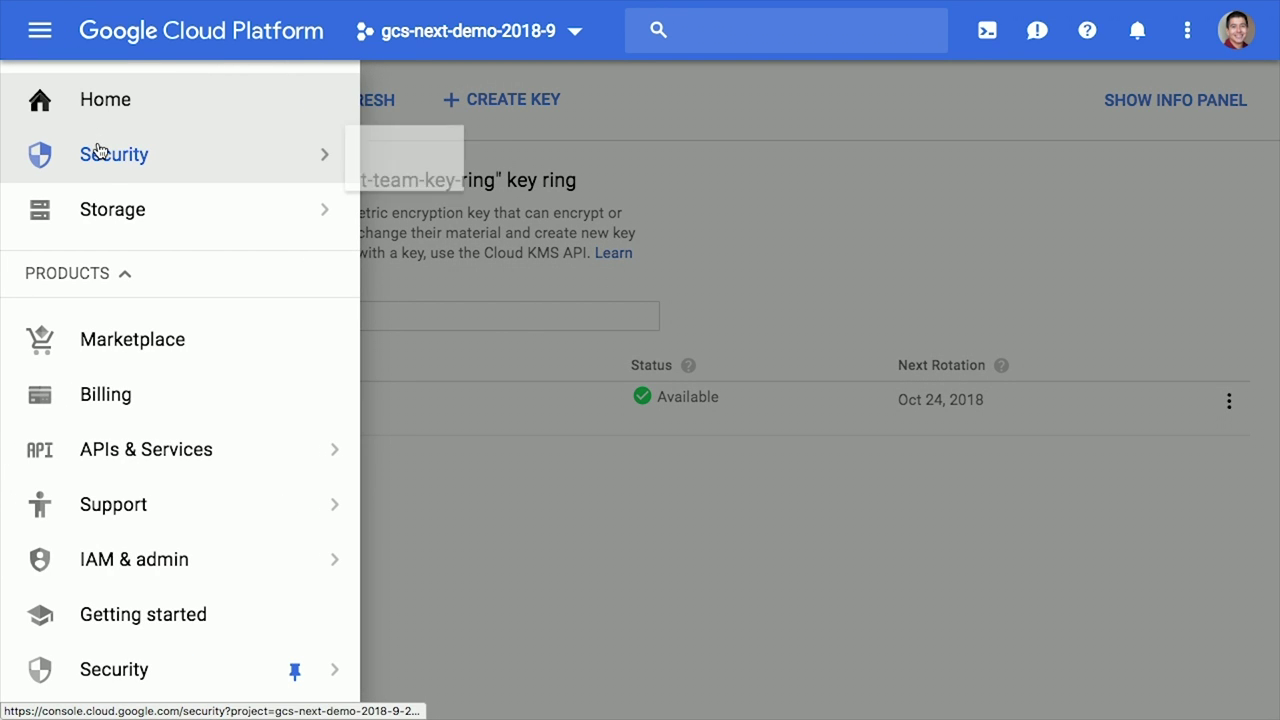
mouse_move(155, 213)
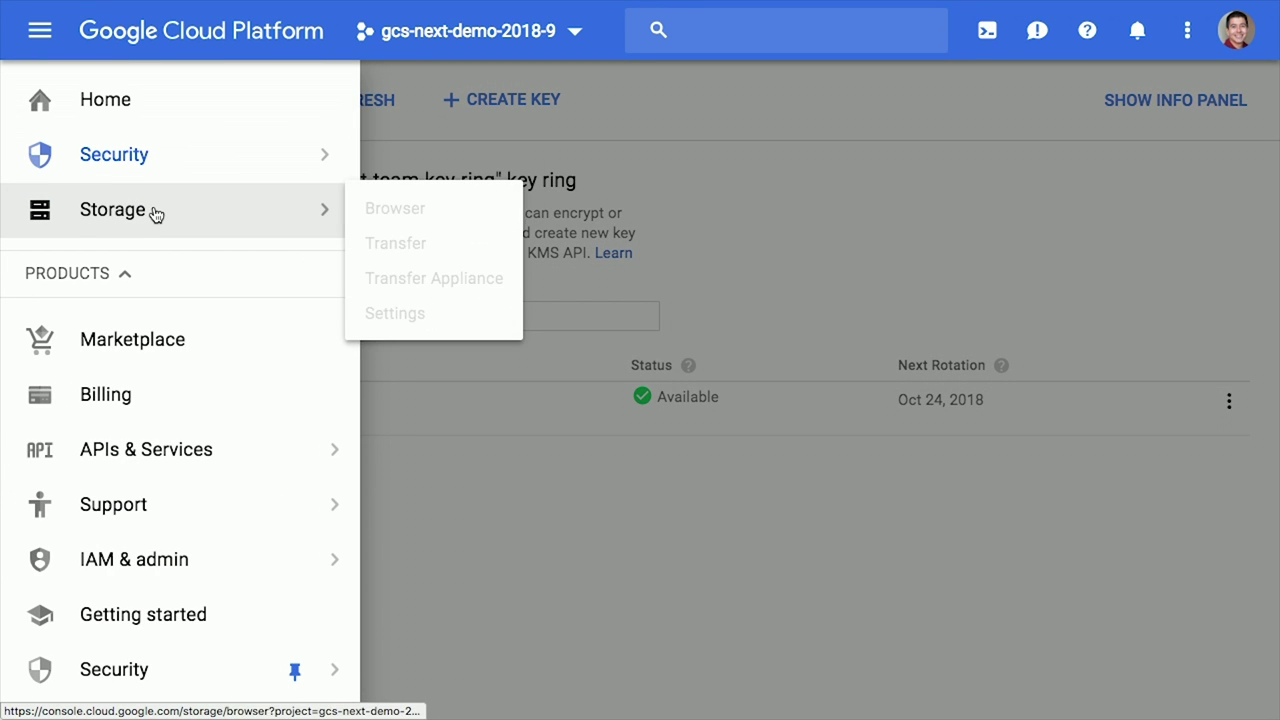
left_click(464, 214)
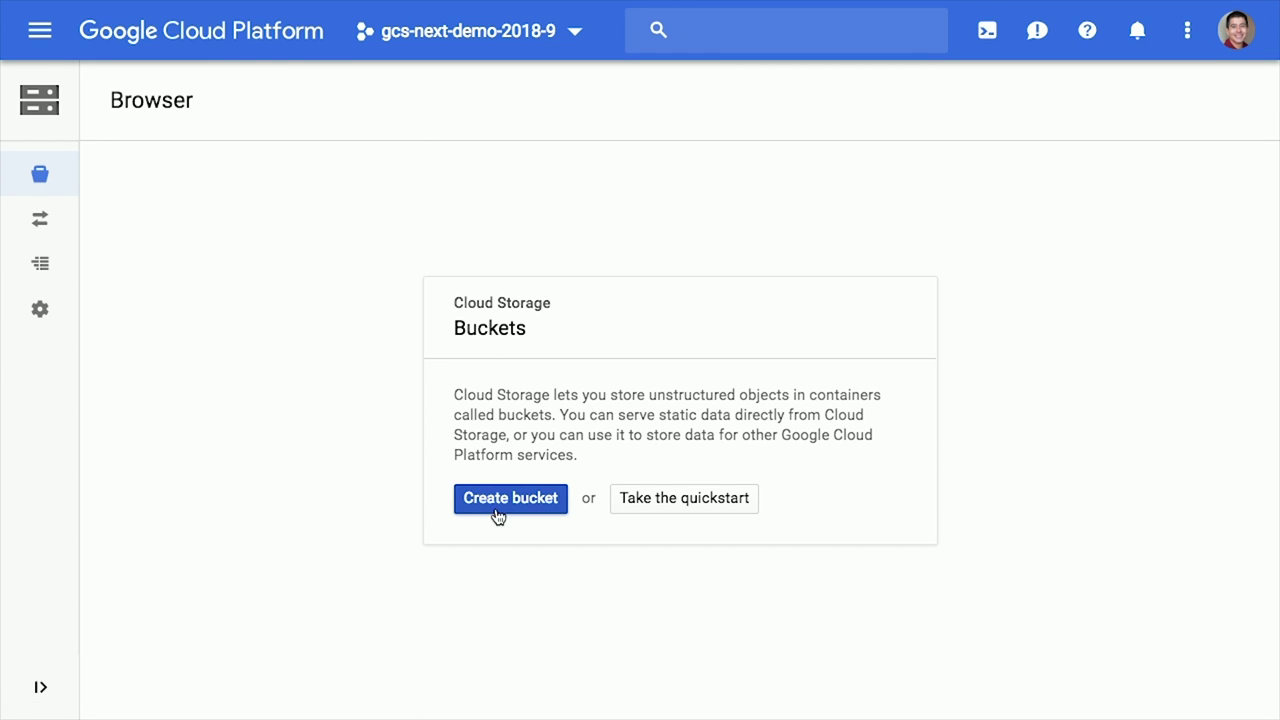
left_click(498, 515)
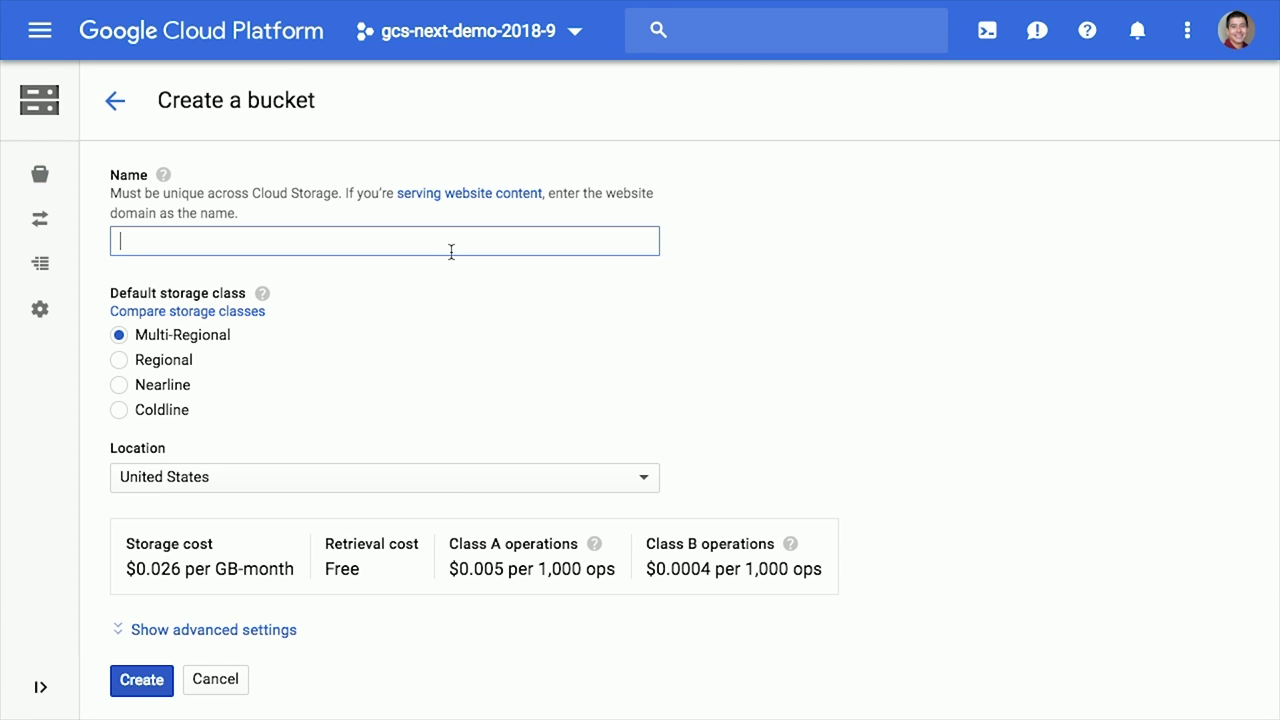
type("credit-card-support-team-logs")
left_click(162, 367)
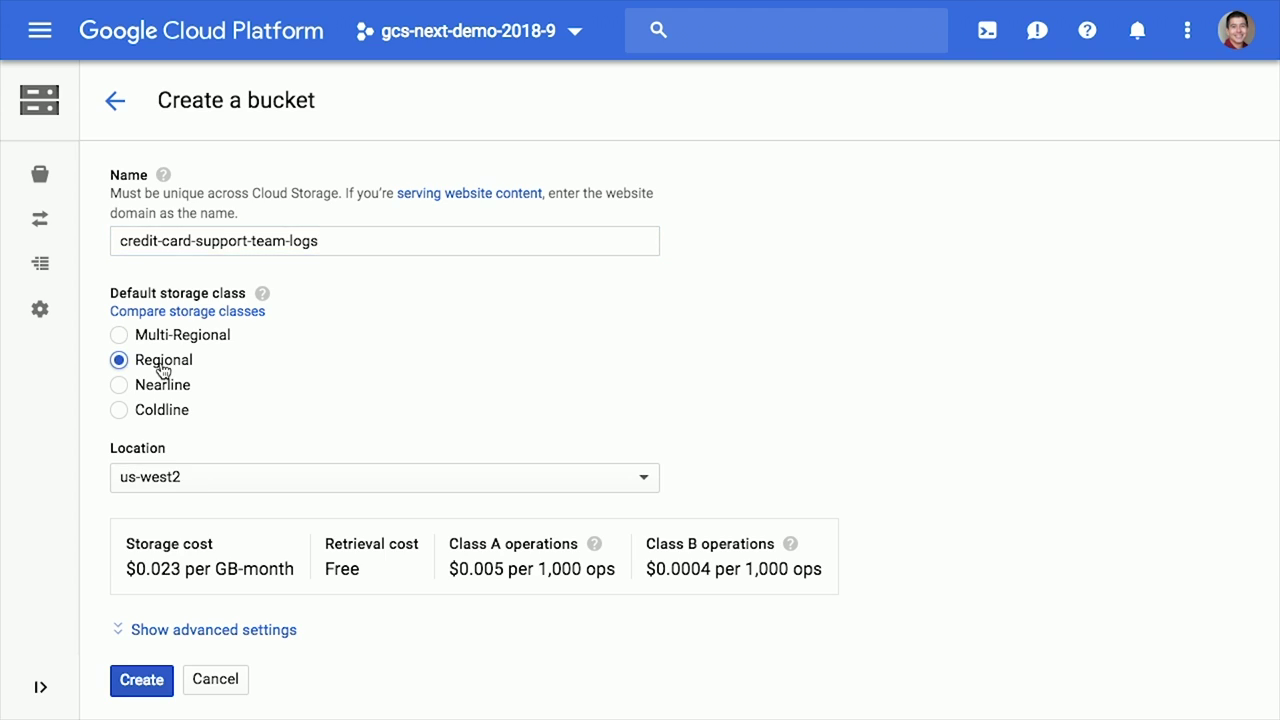
left_click(204, 489)
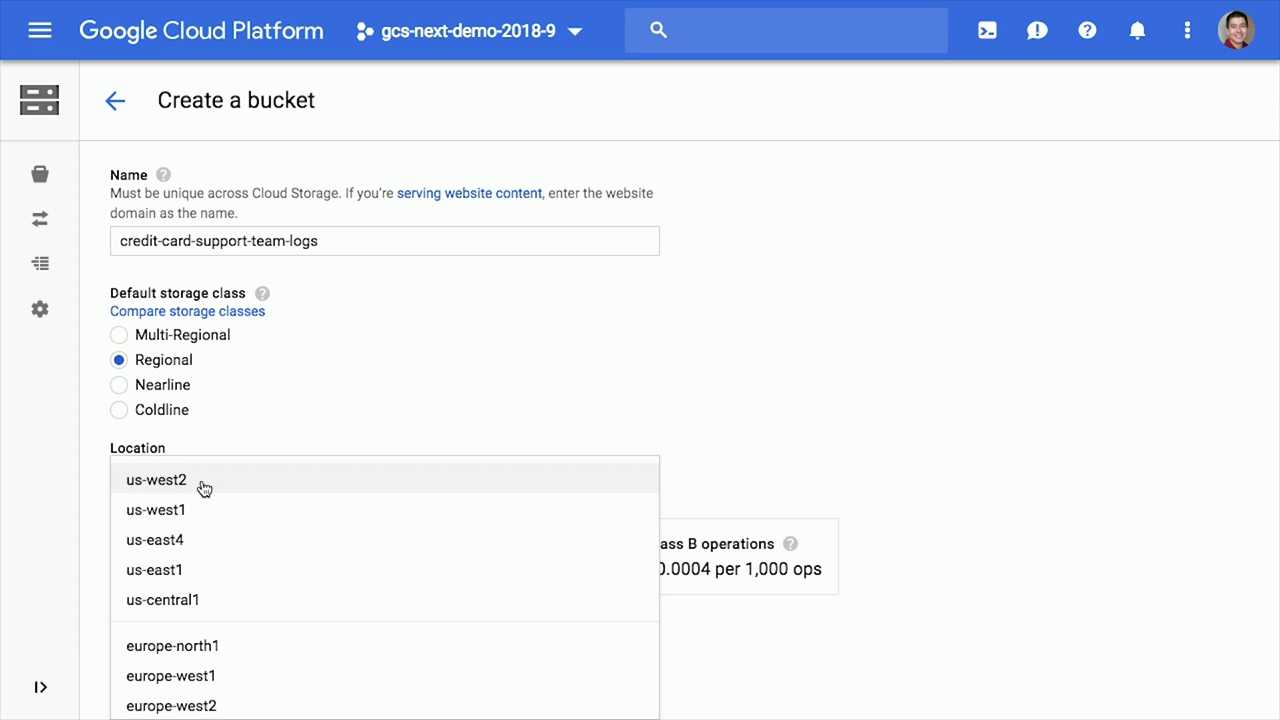
left_click(246, 600)
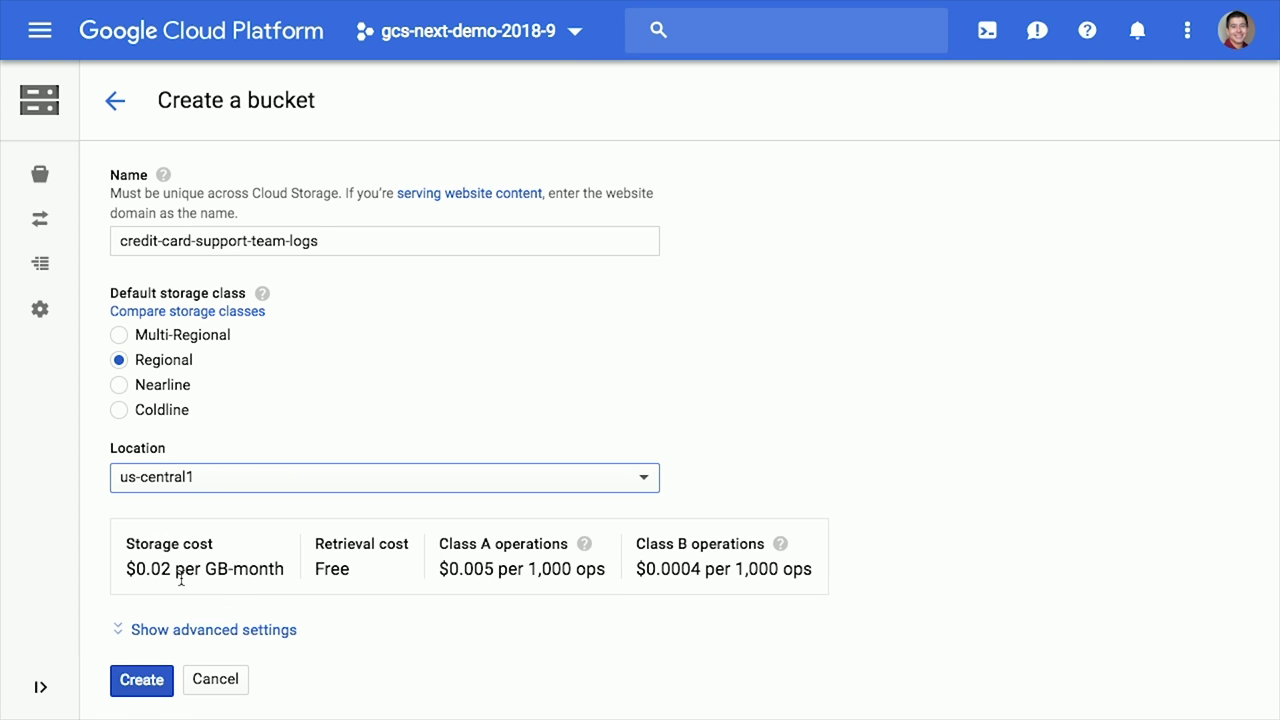
- Set the bucket's encryption to a customer-managed key, choosing credit-card-support-team-key in the advanced settings
mouse_move(68, 641)
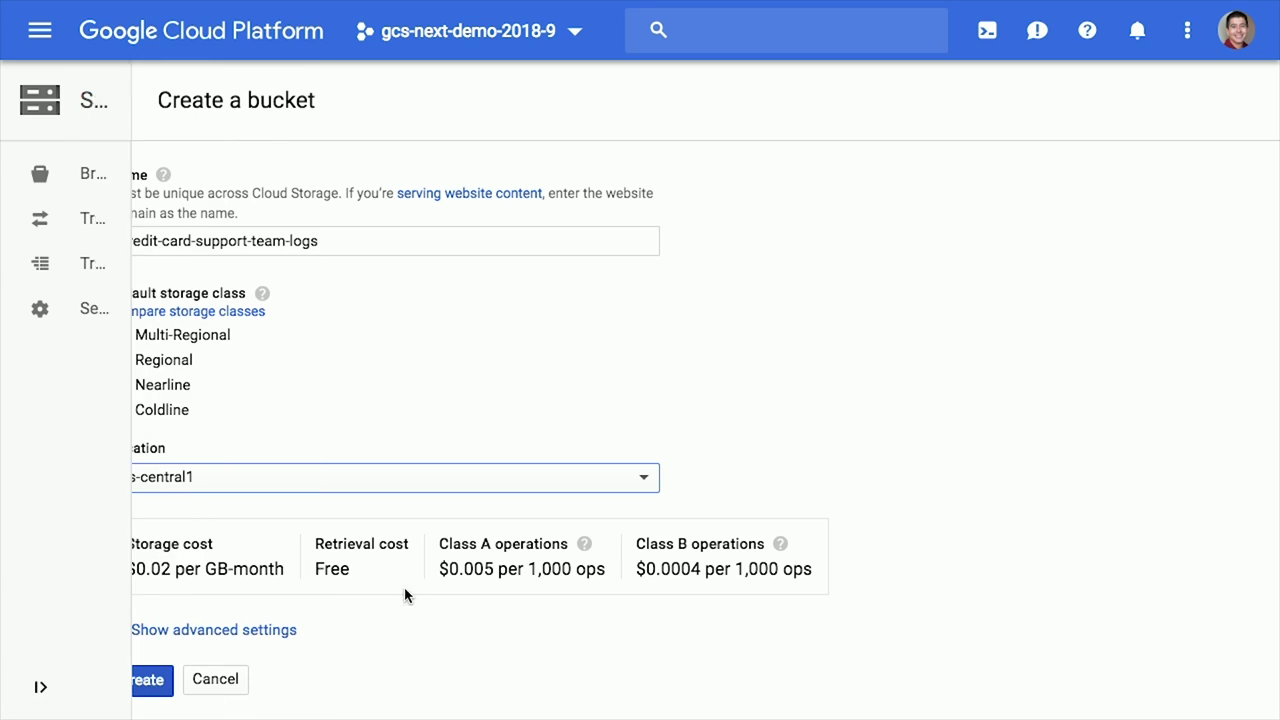
left_click(281, 636)
scroll(281, 641, "down", 3)
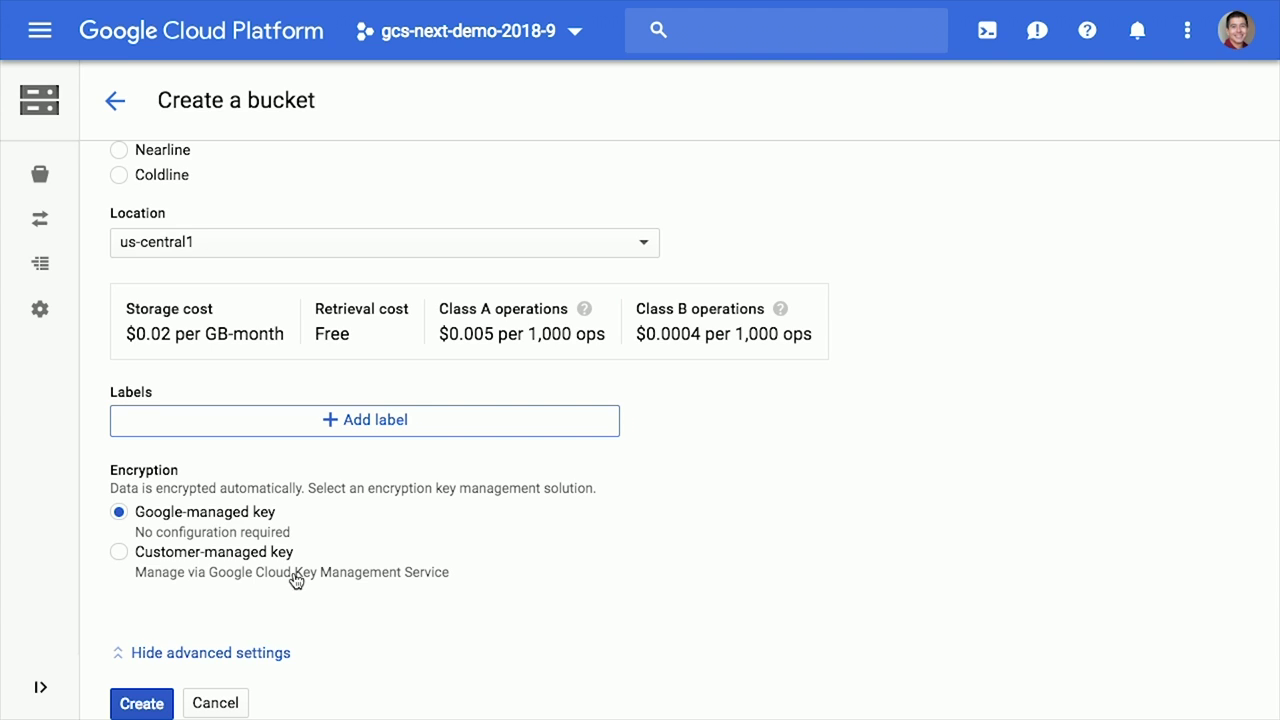
left_click(277, 560)
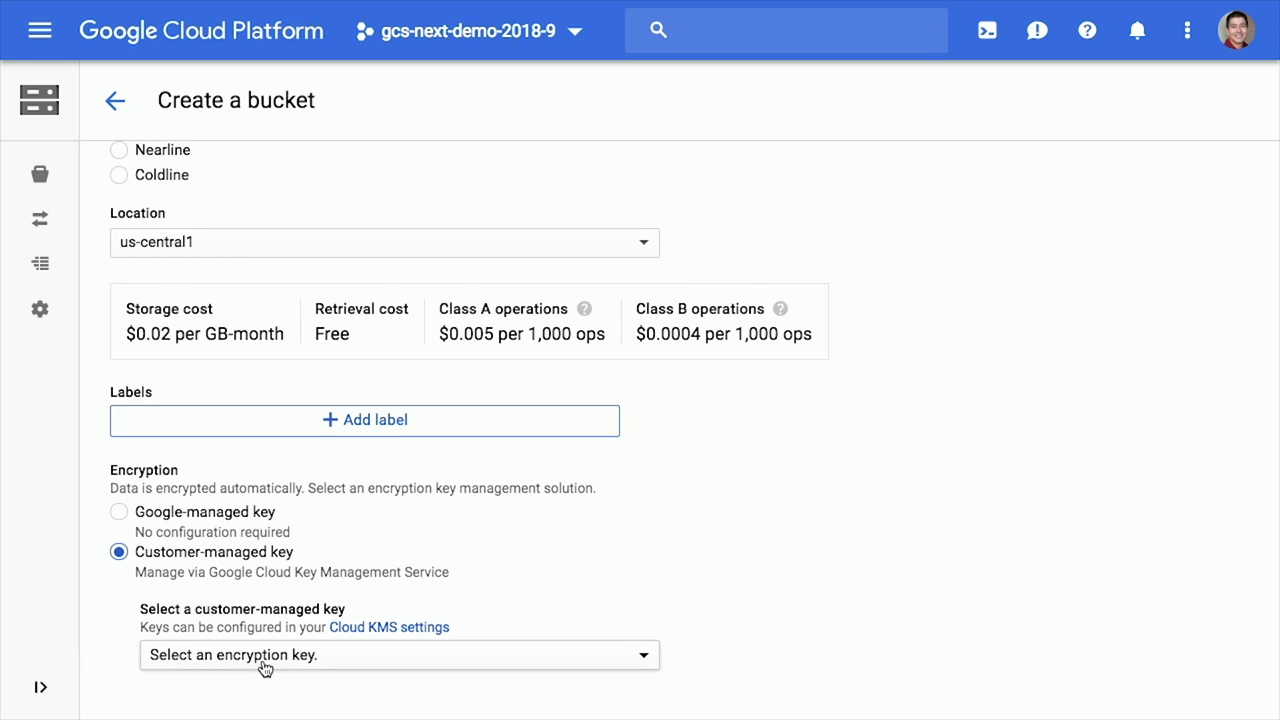
scroll(263, 664, "down", 1)
left_click(300, 542)
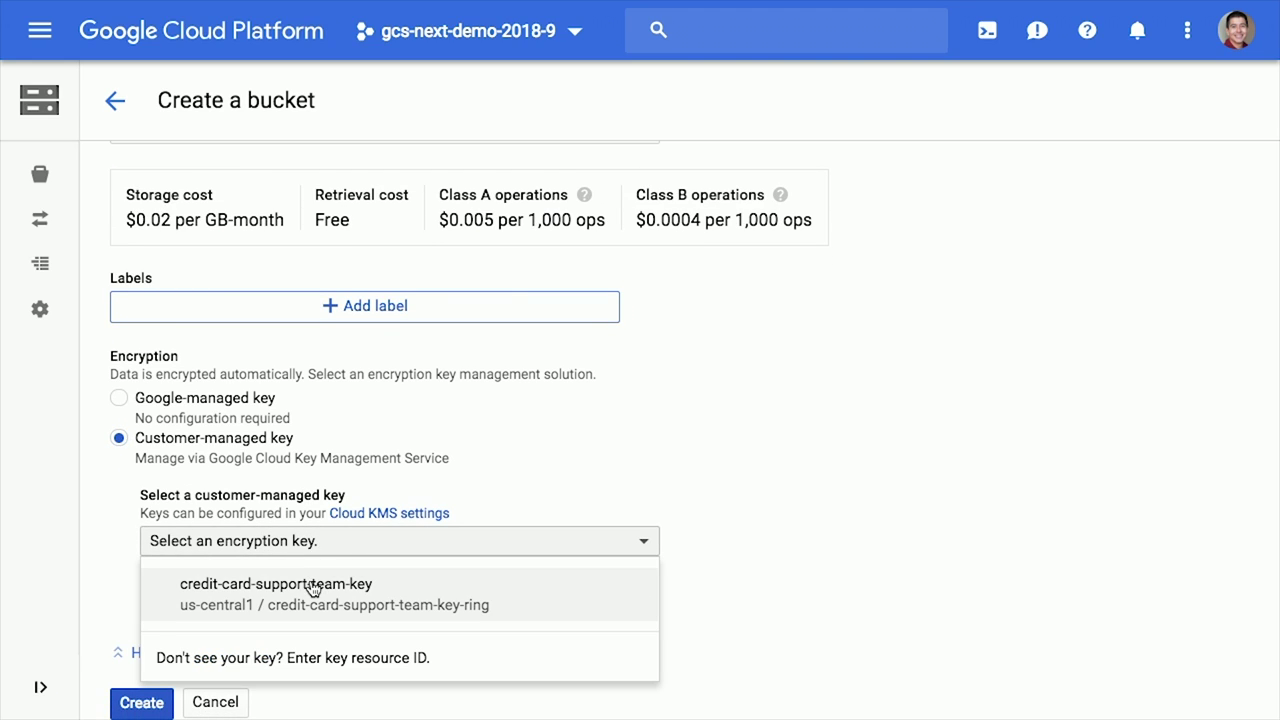
left_click(313, 590)
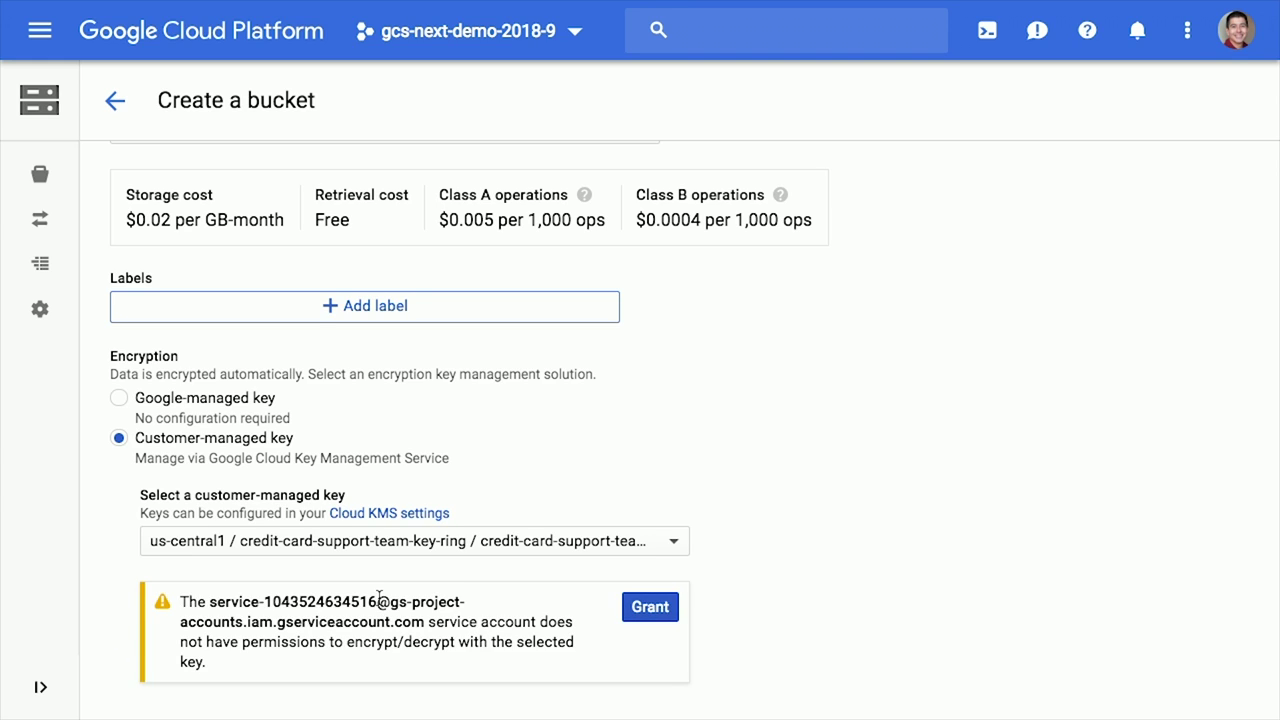
- Grant the storage service account permission to encrypt and decrypt with the selected key, and create the bucket
scroll(380, 603, "down", 1)
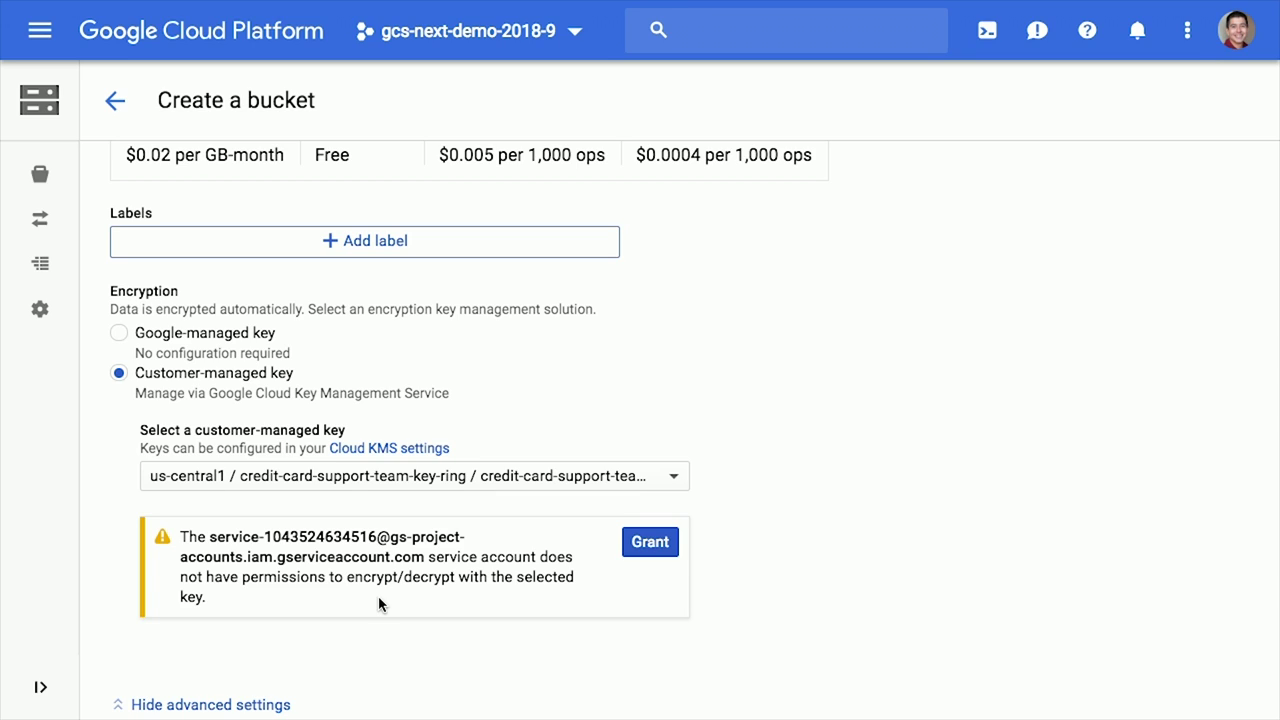
left_click(650, 543)
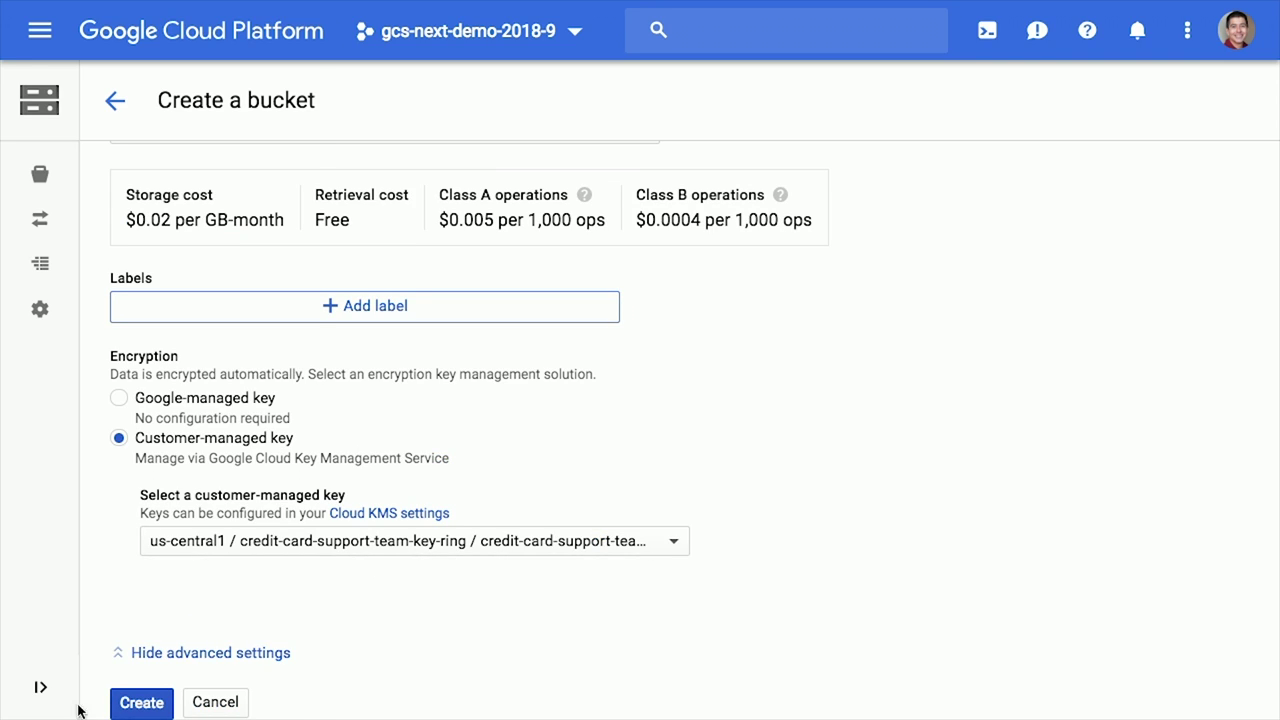
left_click(135, 700)
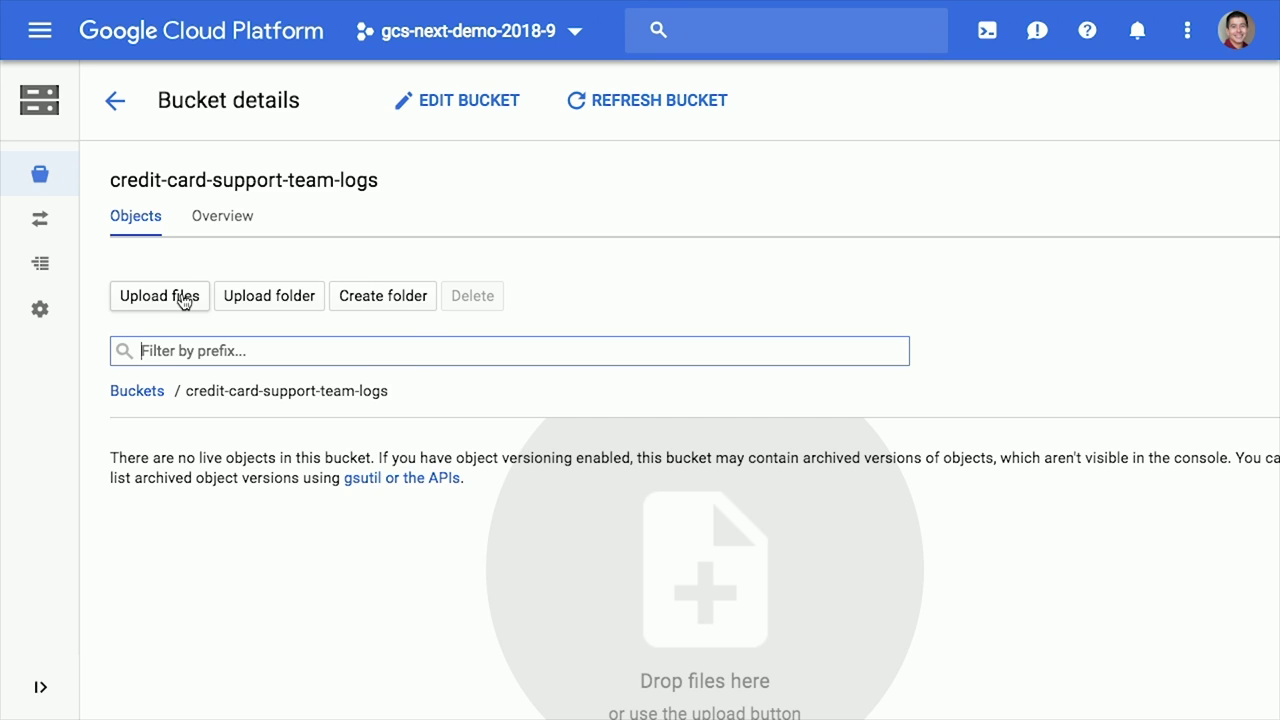
- Upload 01-01-2018-credit_card_support_team.txt from the Desktop to the bucket and check its encryption type in the object list
left_click(184, 302)
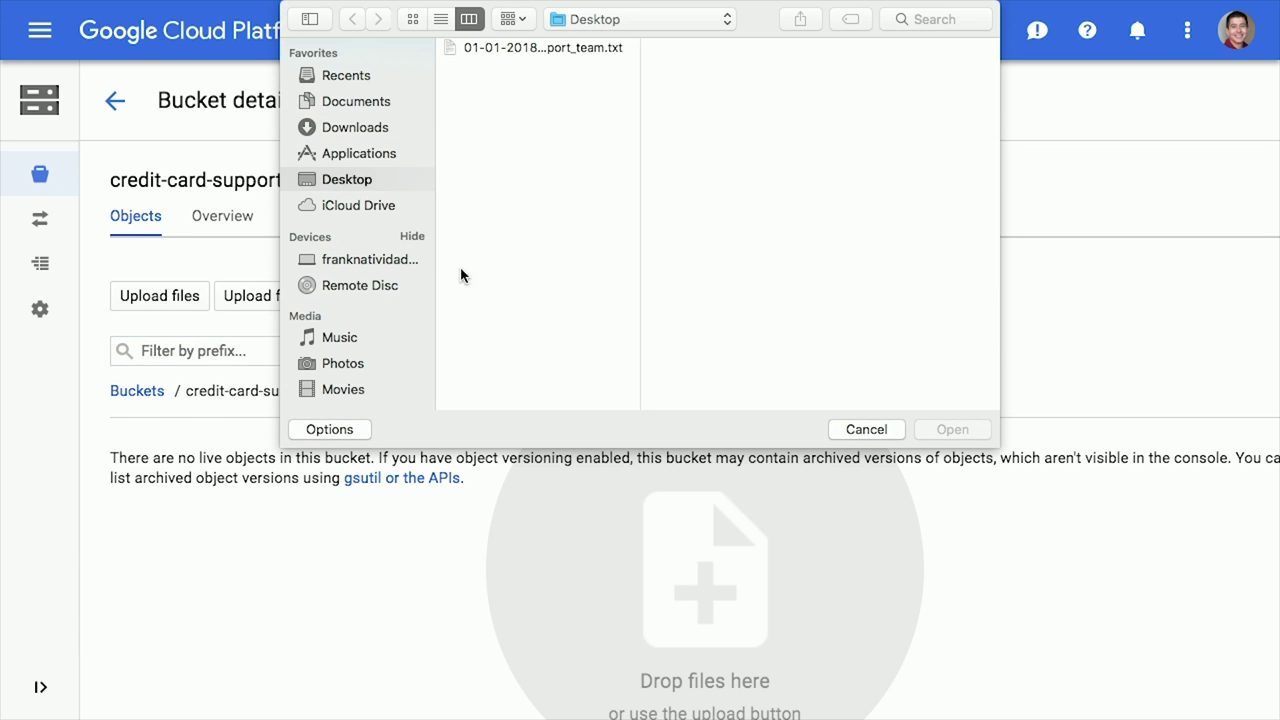
left_click(866, 429)
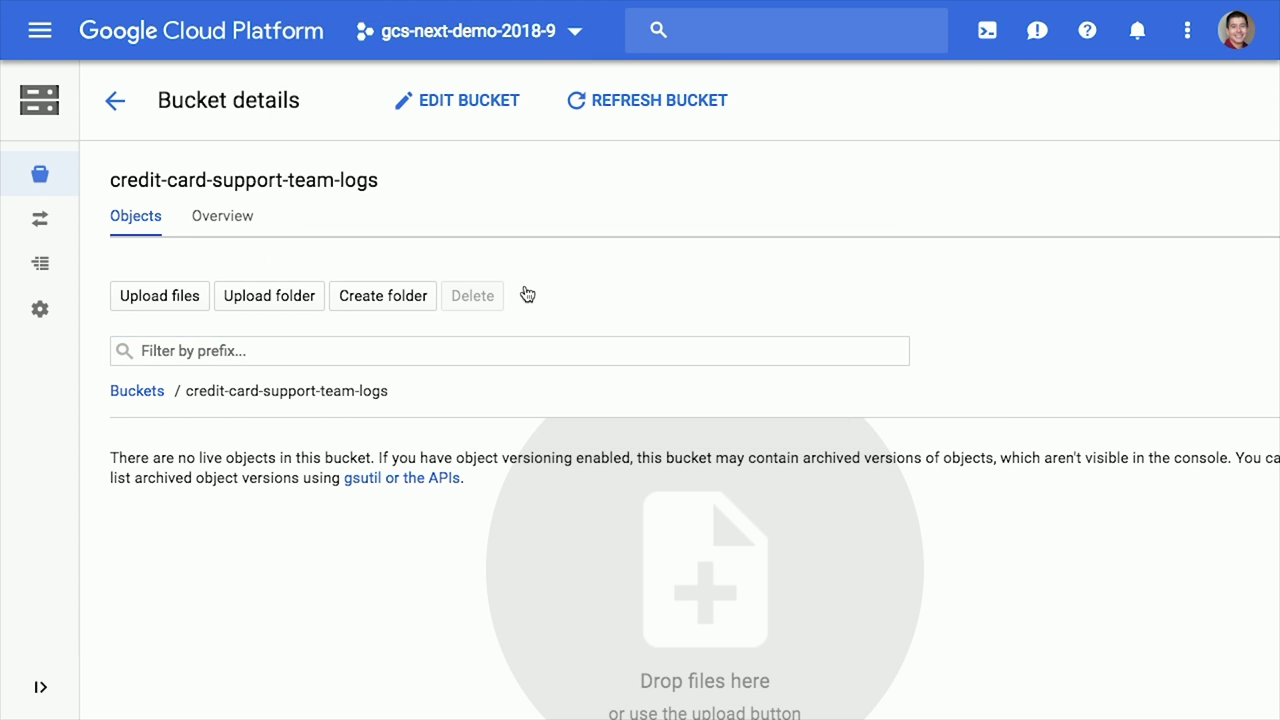
left_click(186, 298)
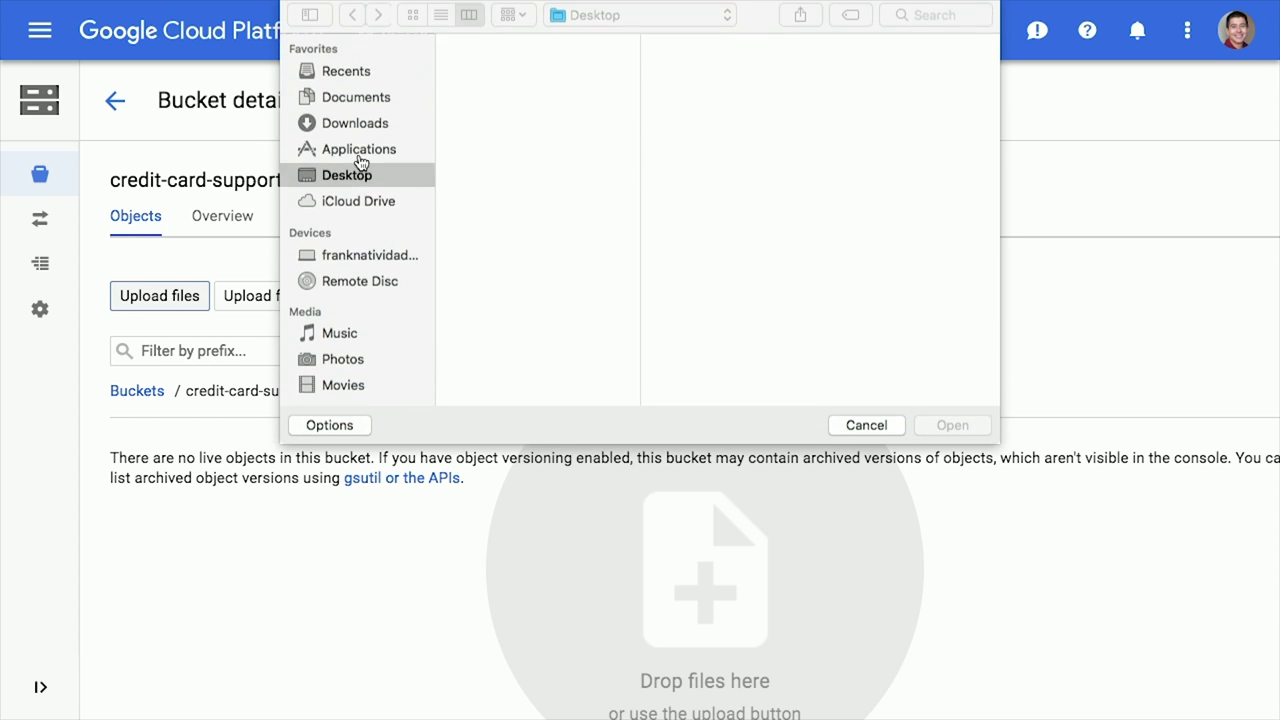
left_click(534, 47)
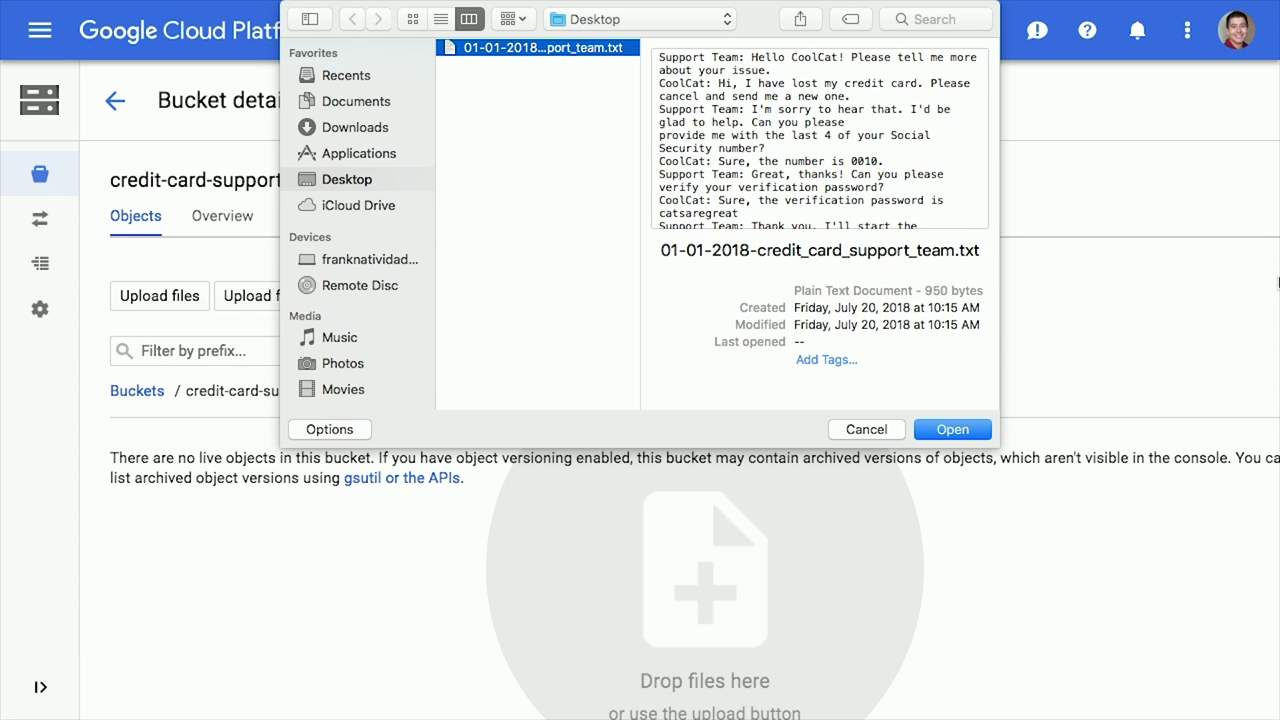
left_click(938, 436)
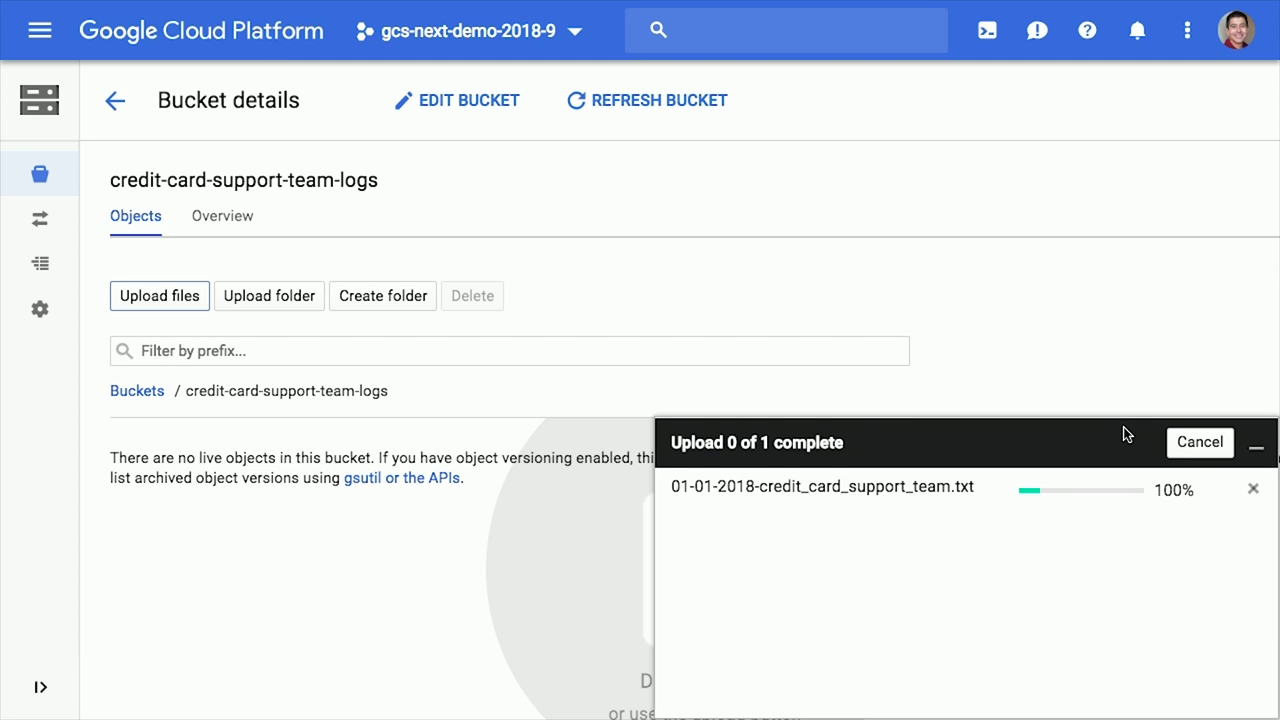
left_click(1256, 442)
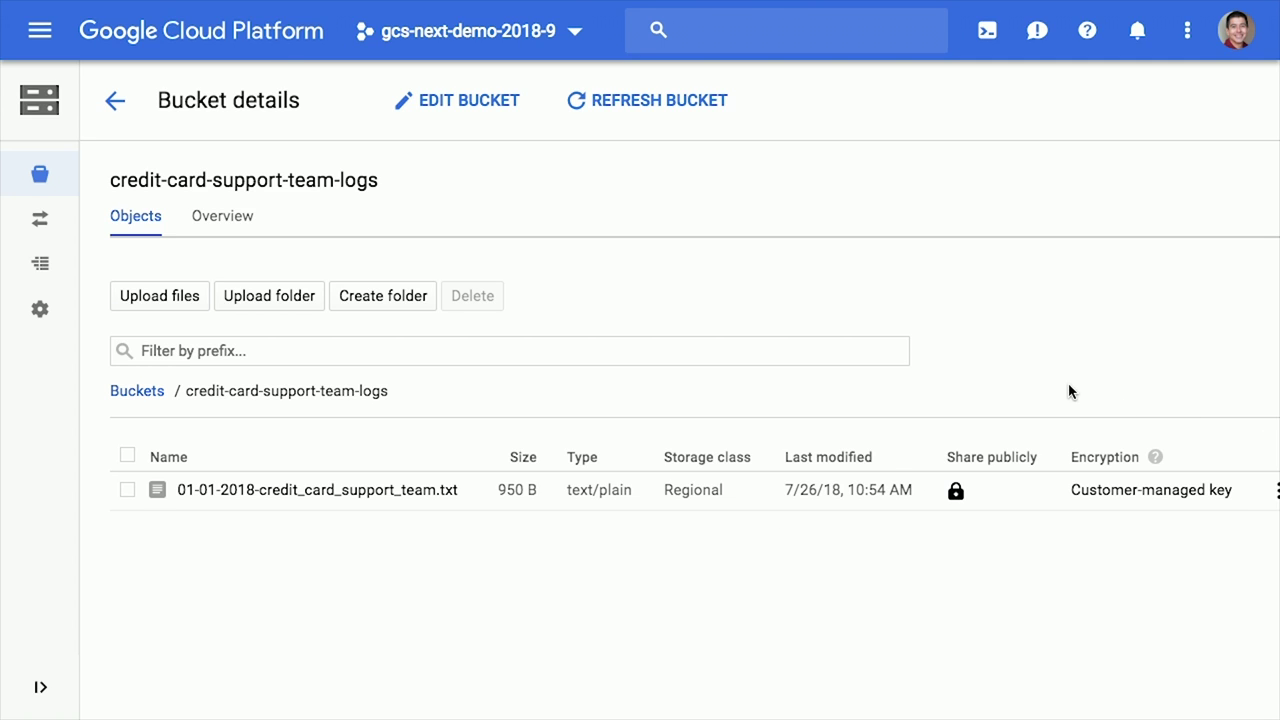
scroll(894, 489, "right", 2)
scroll(897, 556, "left", 1)
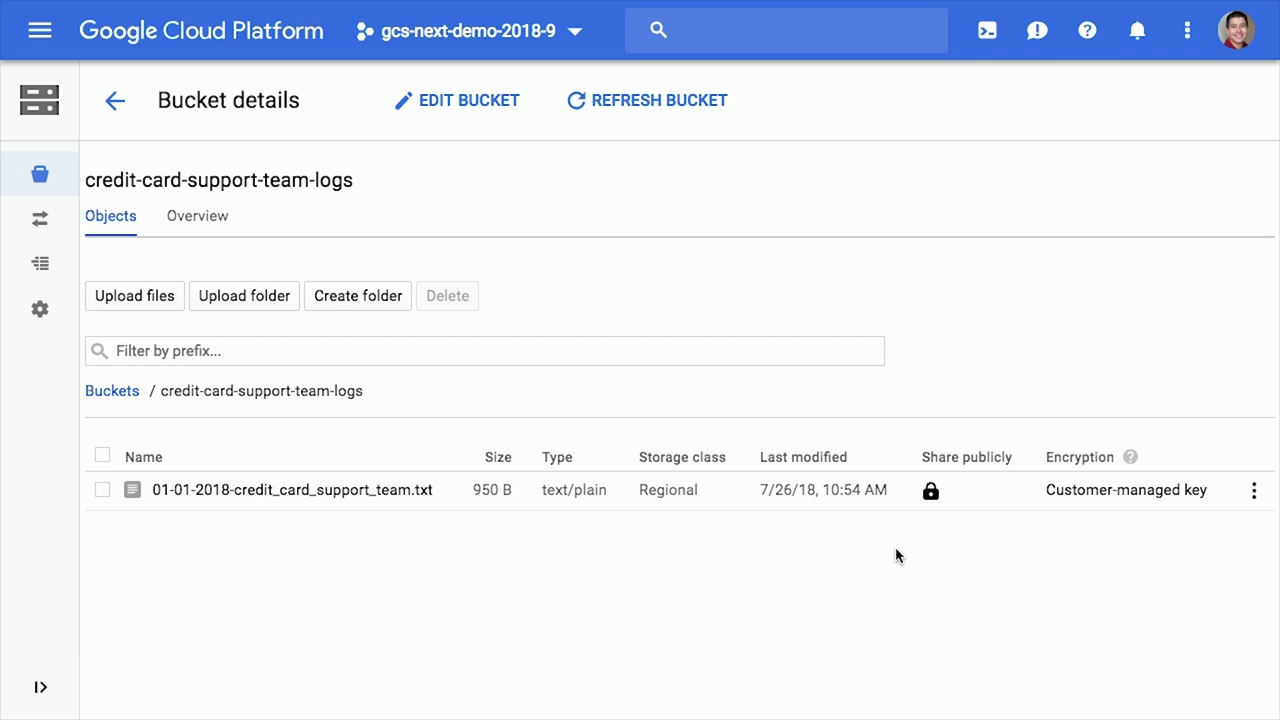
mouse_move(1098, 503)
- Schedule all versions of credit-card-support-team-key in the credit-card-support-team-key-ring key ring for destruction, confirming with the key's name
left_click(28, 40)
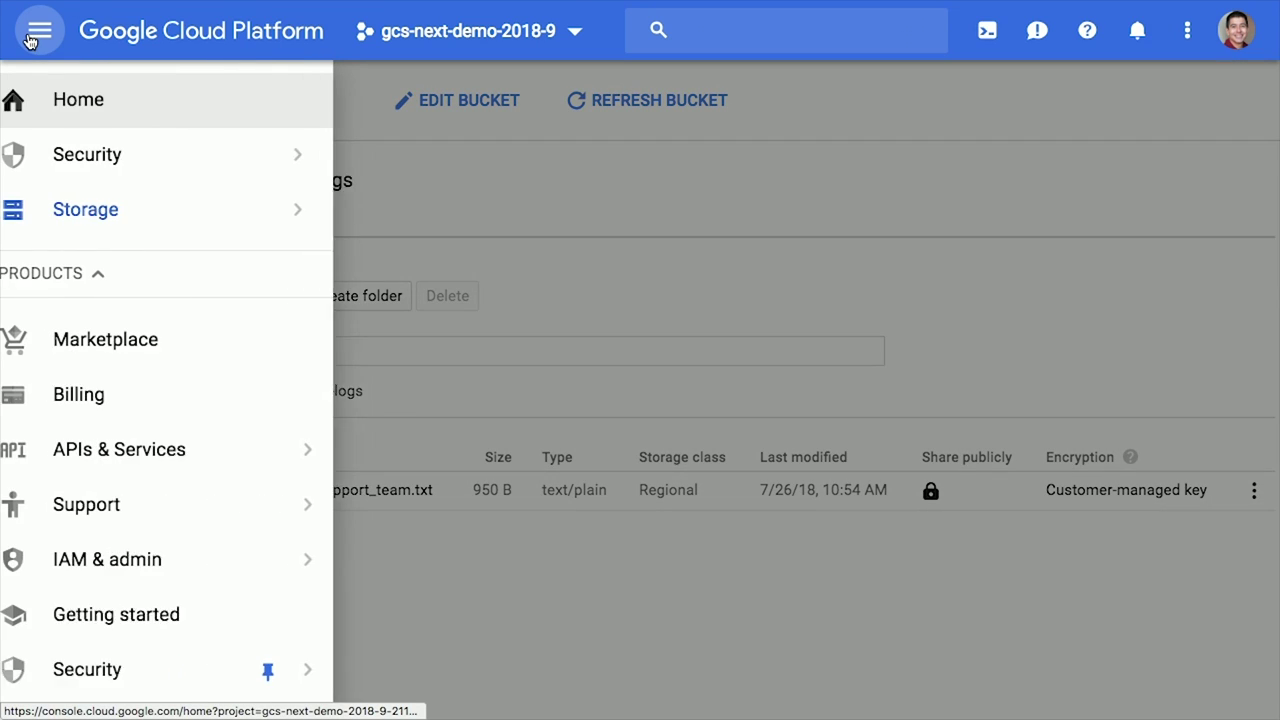
mouse_move(171, 160)
left_click(459, 190)
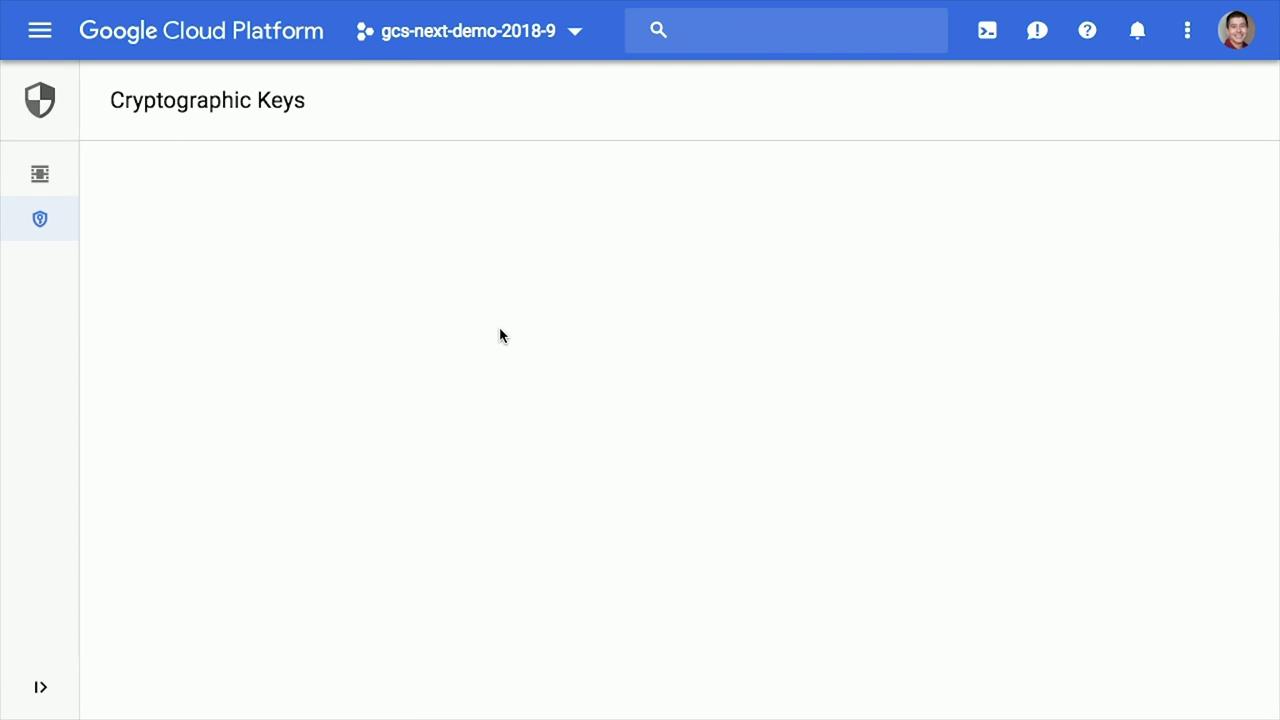
left_click(254, 390)
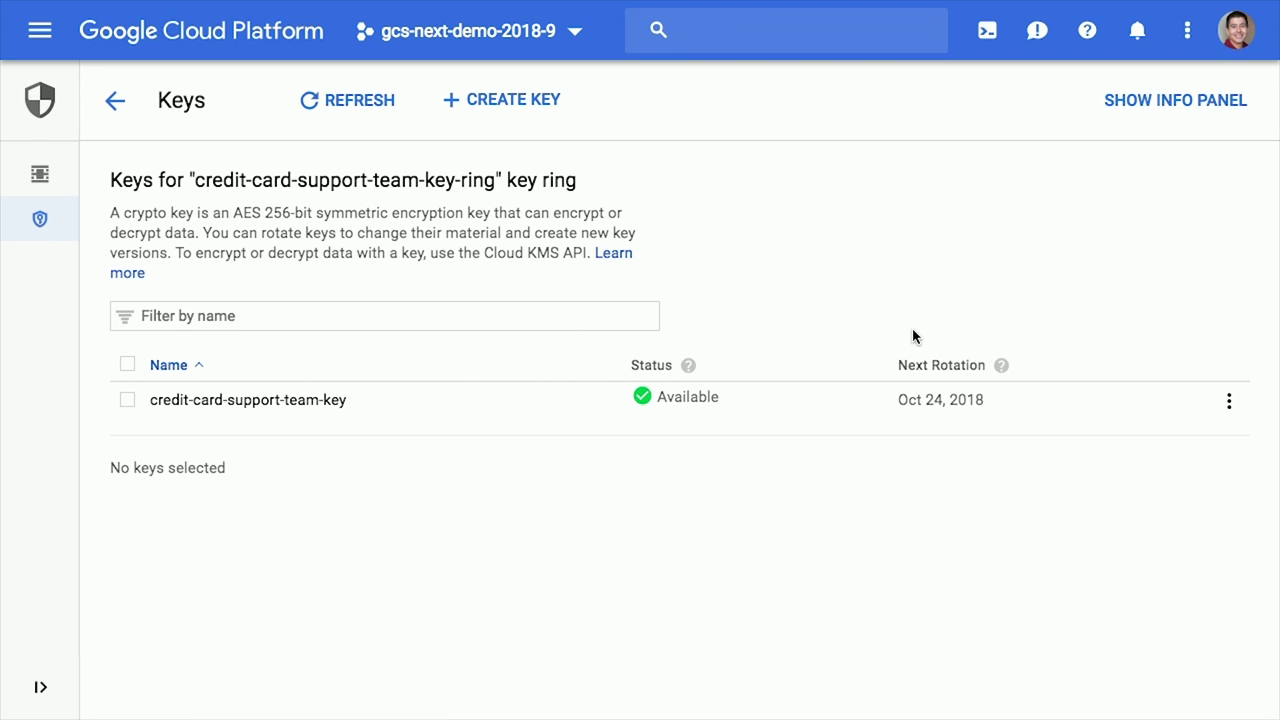
left_click(1229, 402)
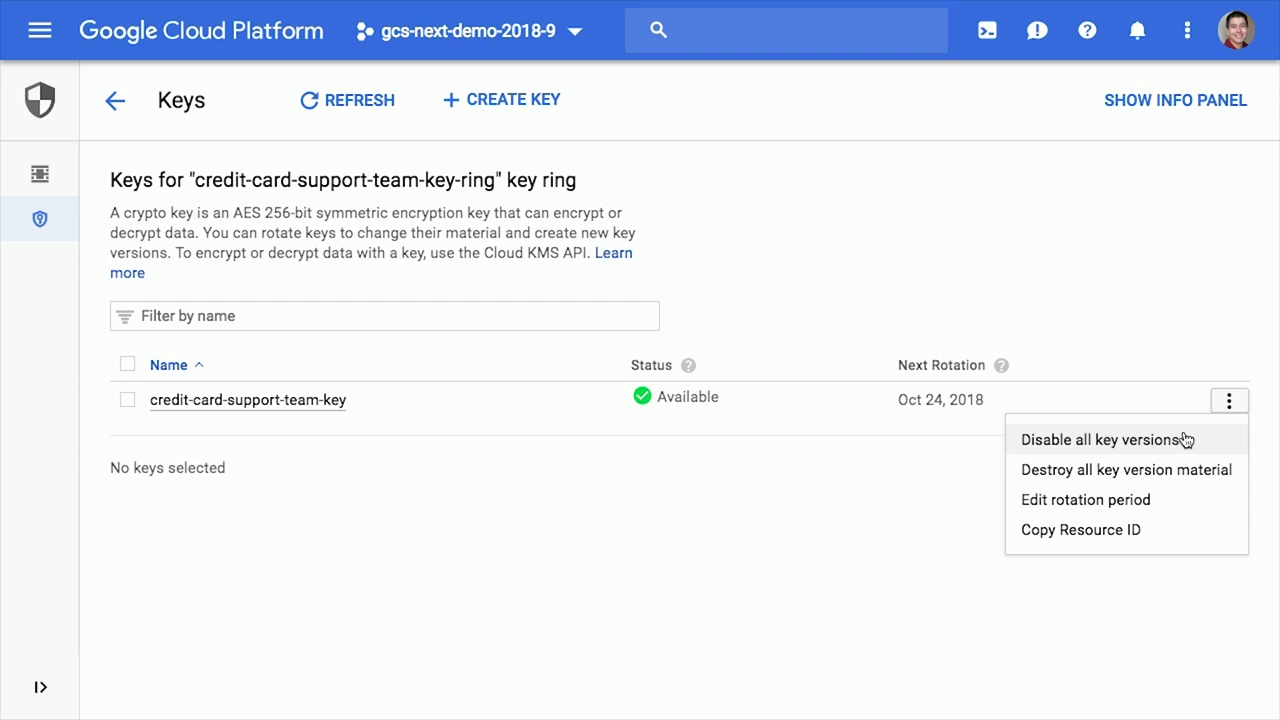
left_click(1187, 470)
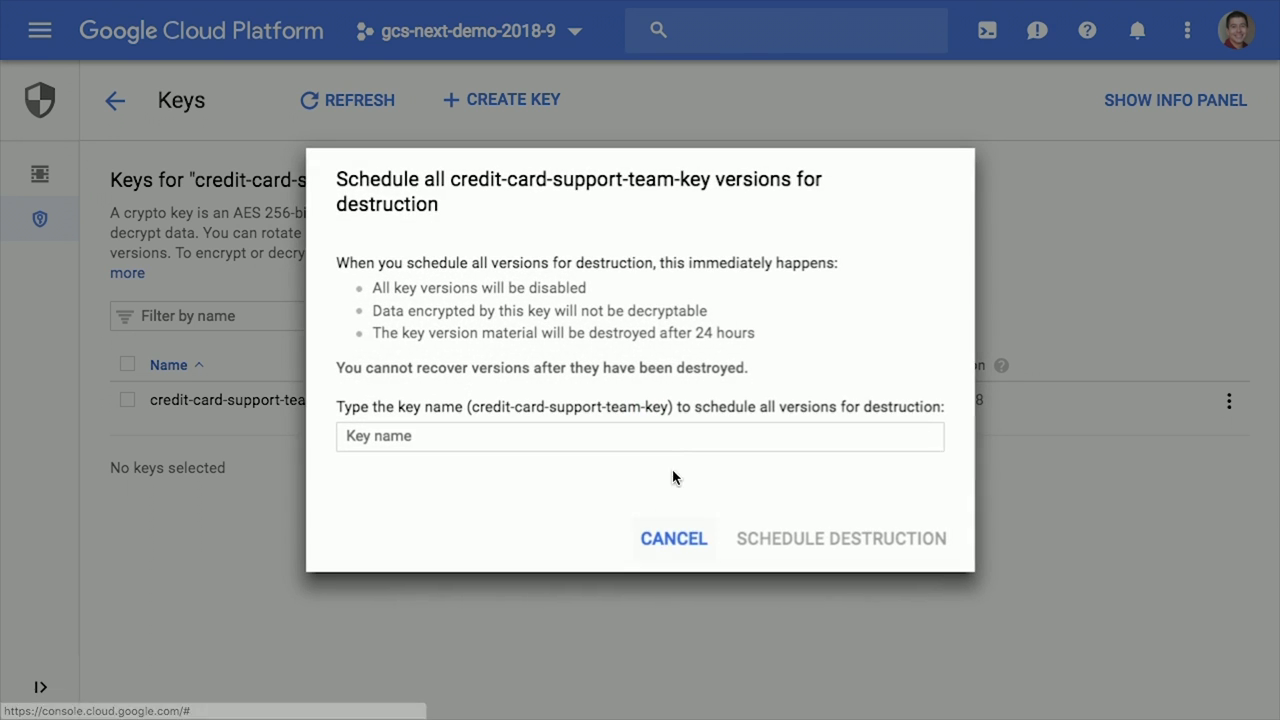
left_click_drag(670, 407, 470, 424)
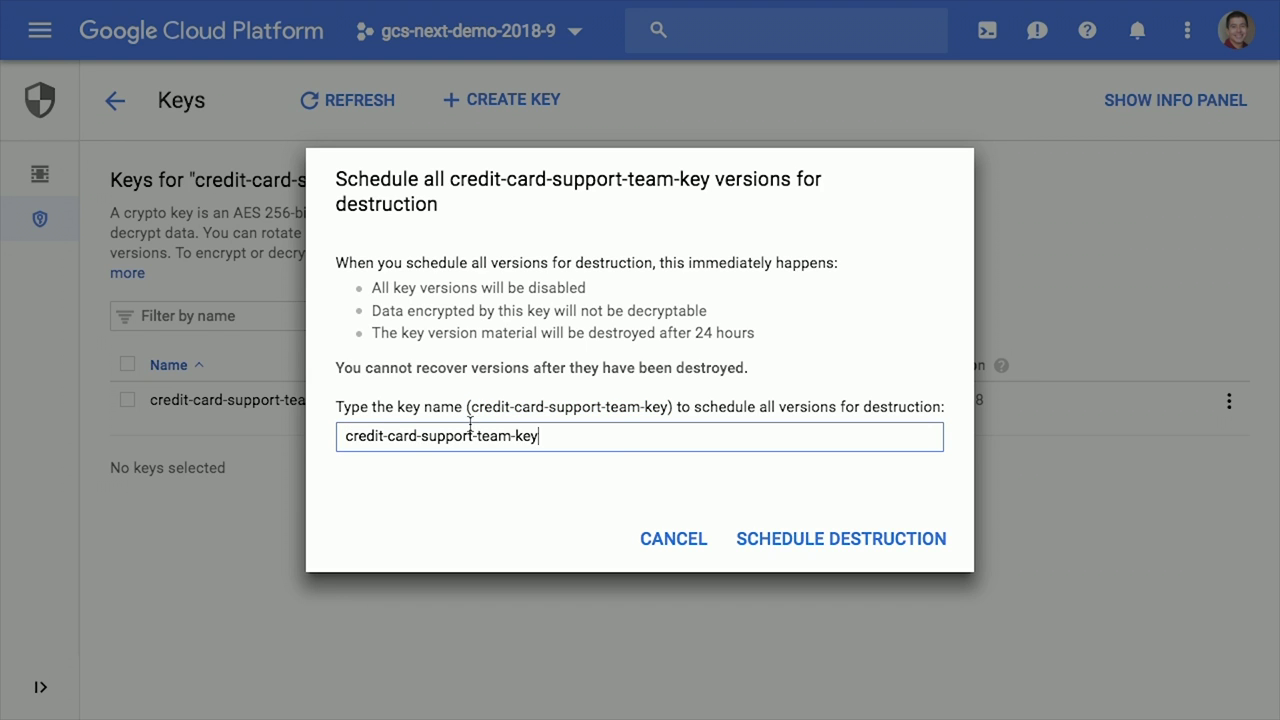
left_click(777, 539)
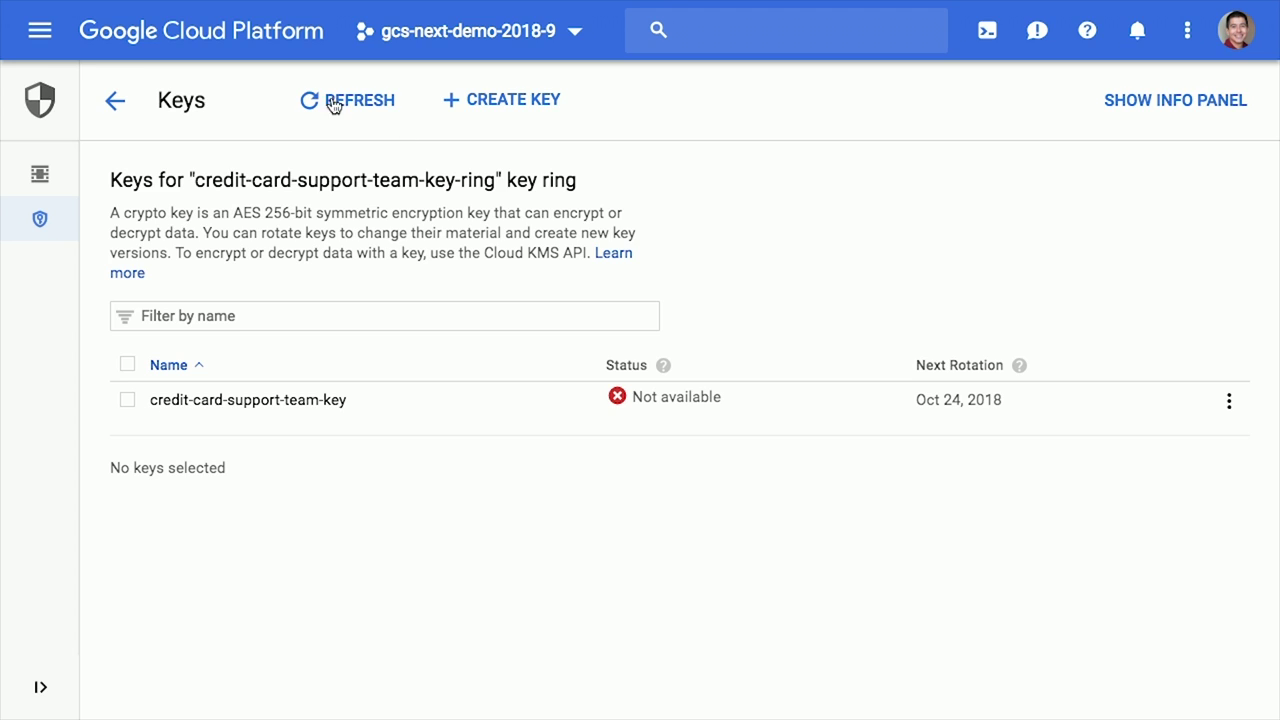
- Go back to the Cloud Storage browser and open the credit-card-support-team-logs bucket
left_click(38, 36)
mouse_move(280, 222)
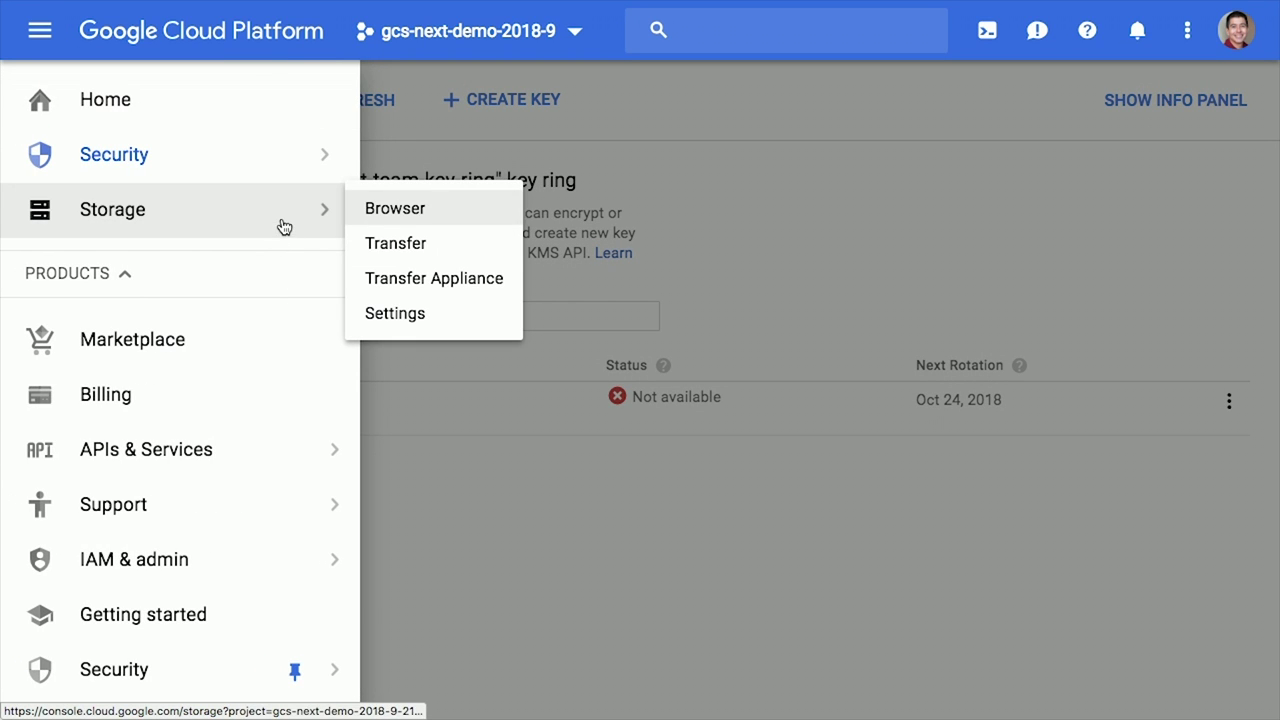
left_click(410, 216)
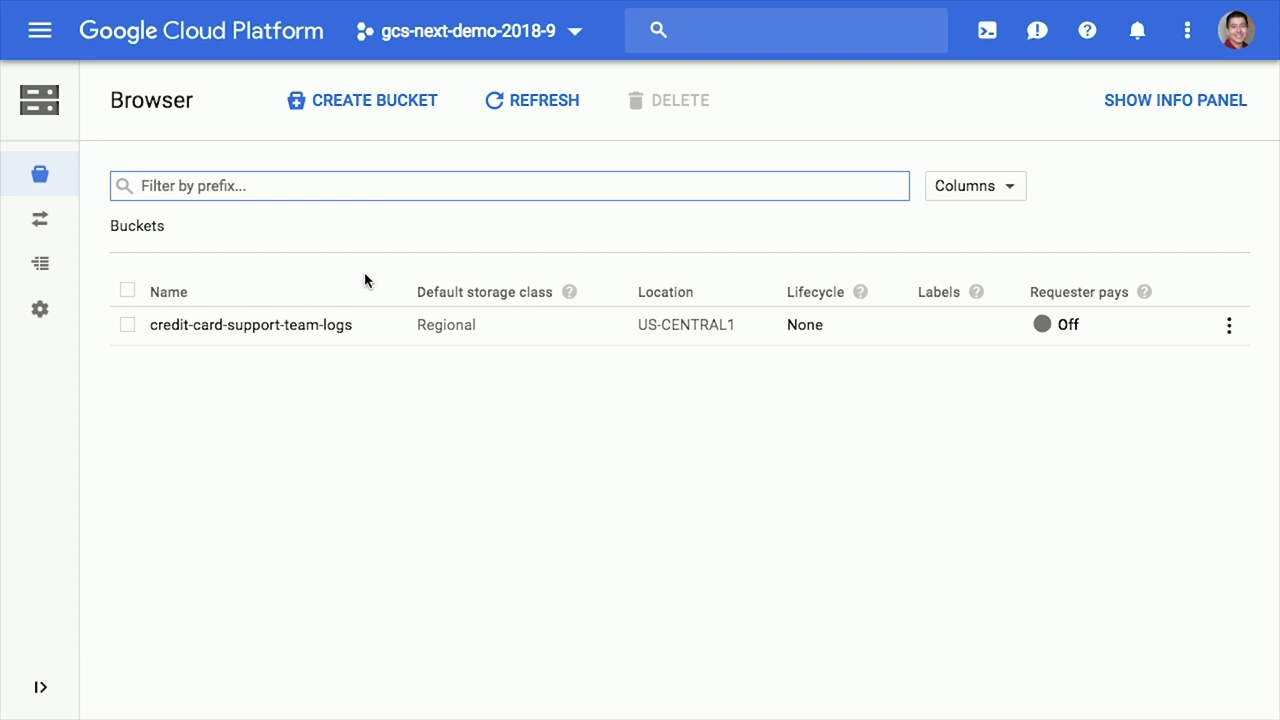
left_click(330, 333)
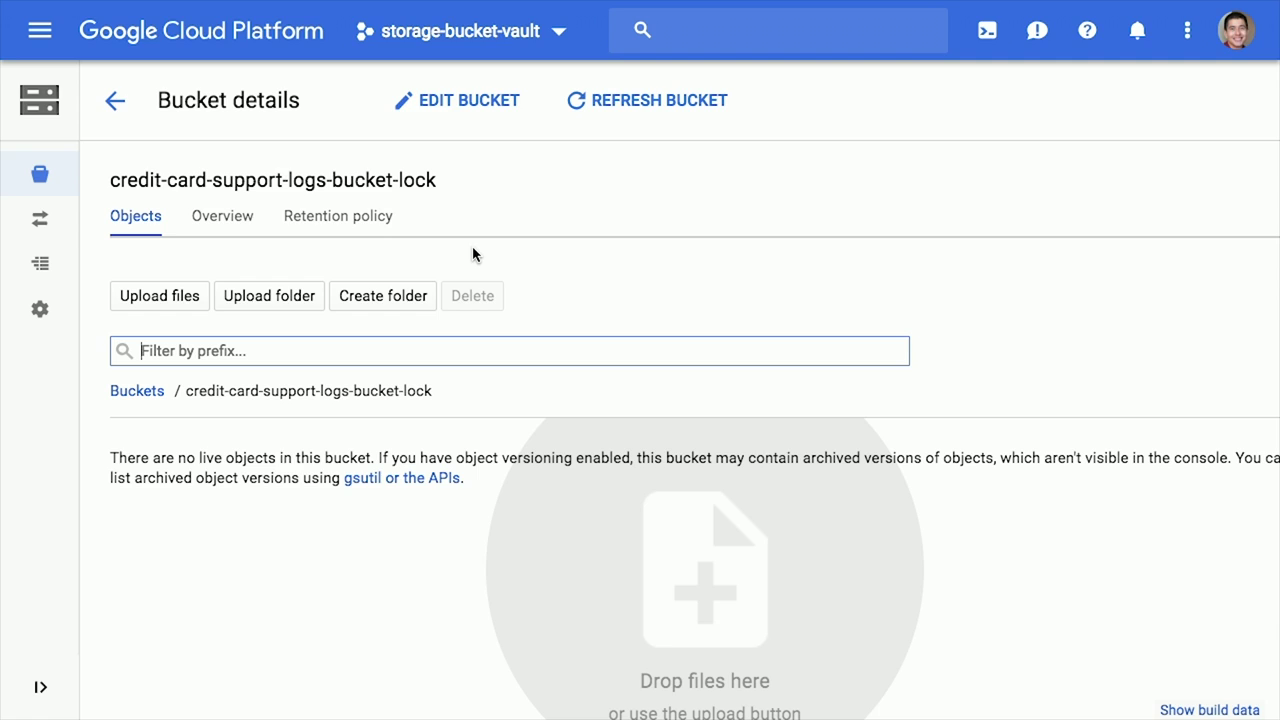
- Add a retention policy of 10 seconds to the credit-card-support-logs-bucket-lock bucket
left_click(377, 228)
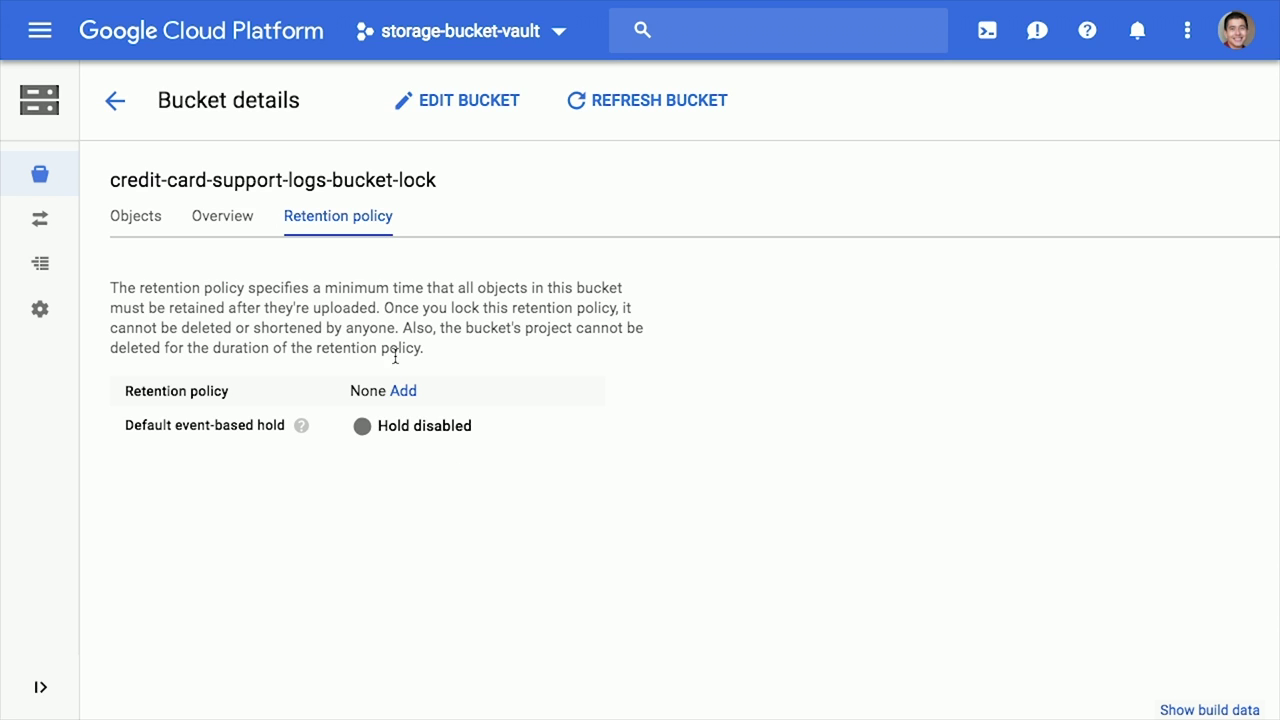
left_click(403, 393)
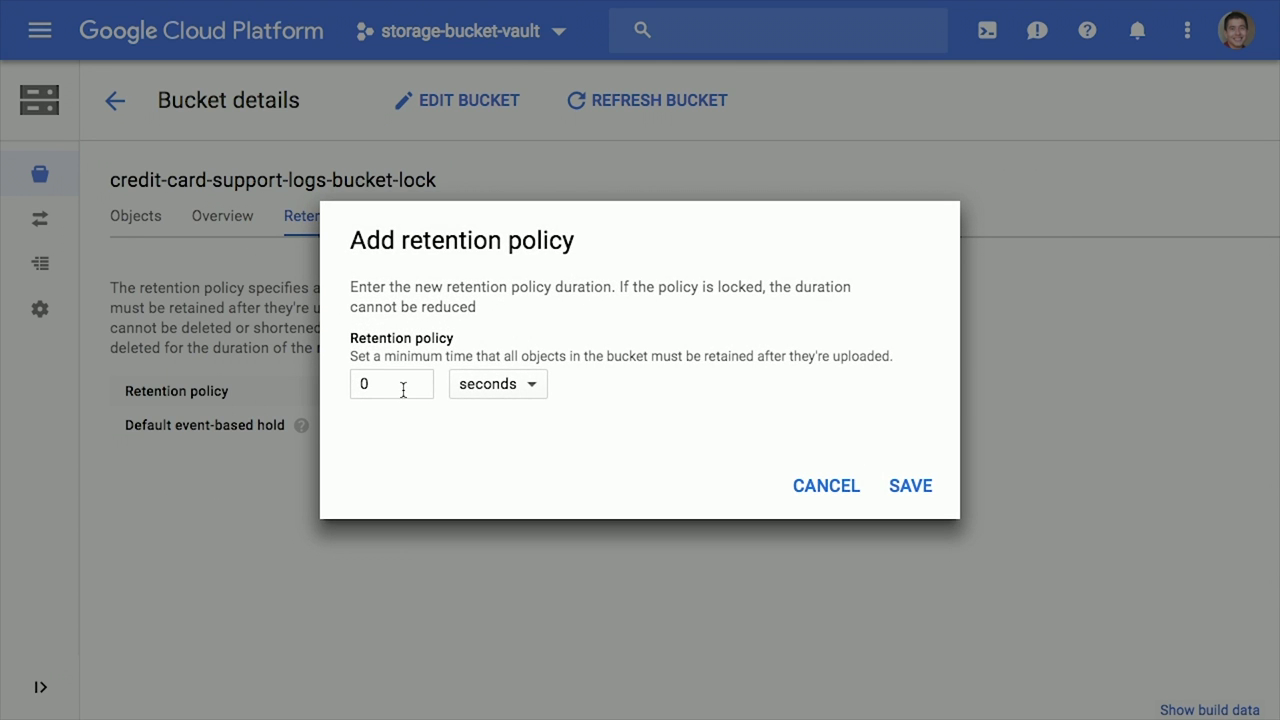
left_click(496, 387)
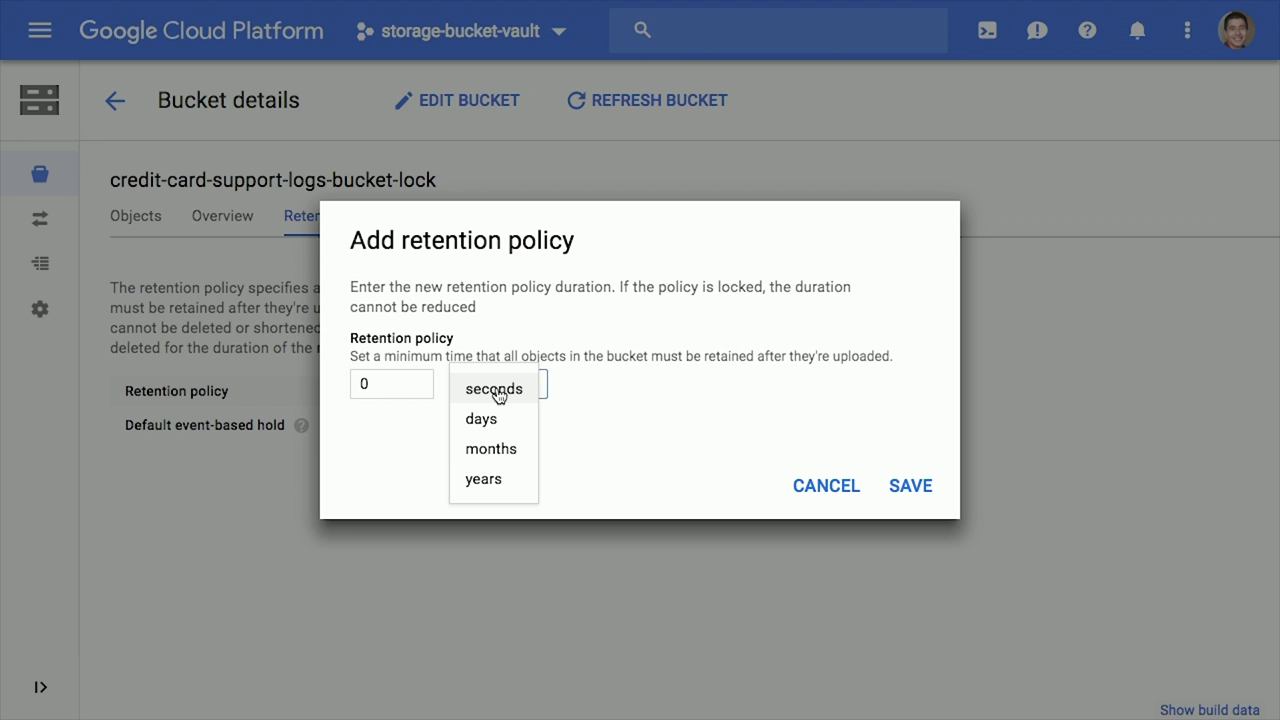
left_click(497, 396)
double_click(420, 386)
type("10")
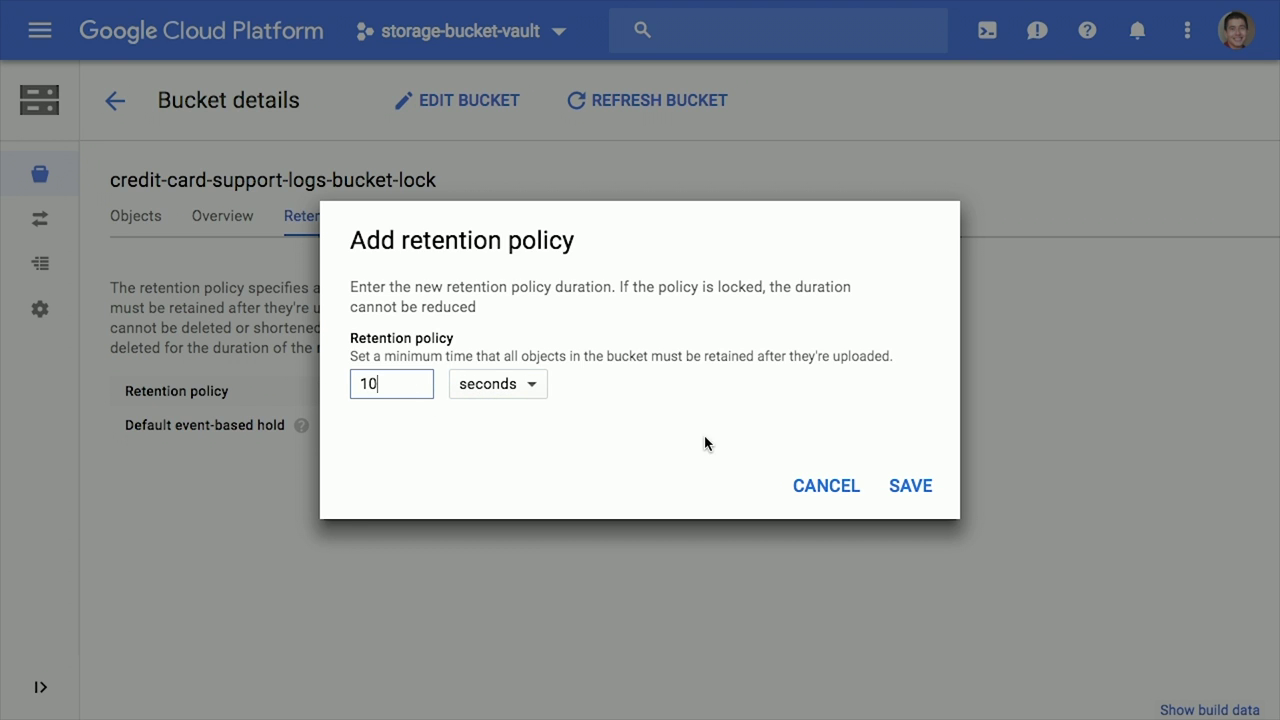
left_click(905, 485)
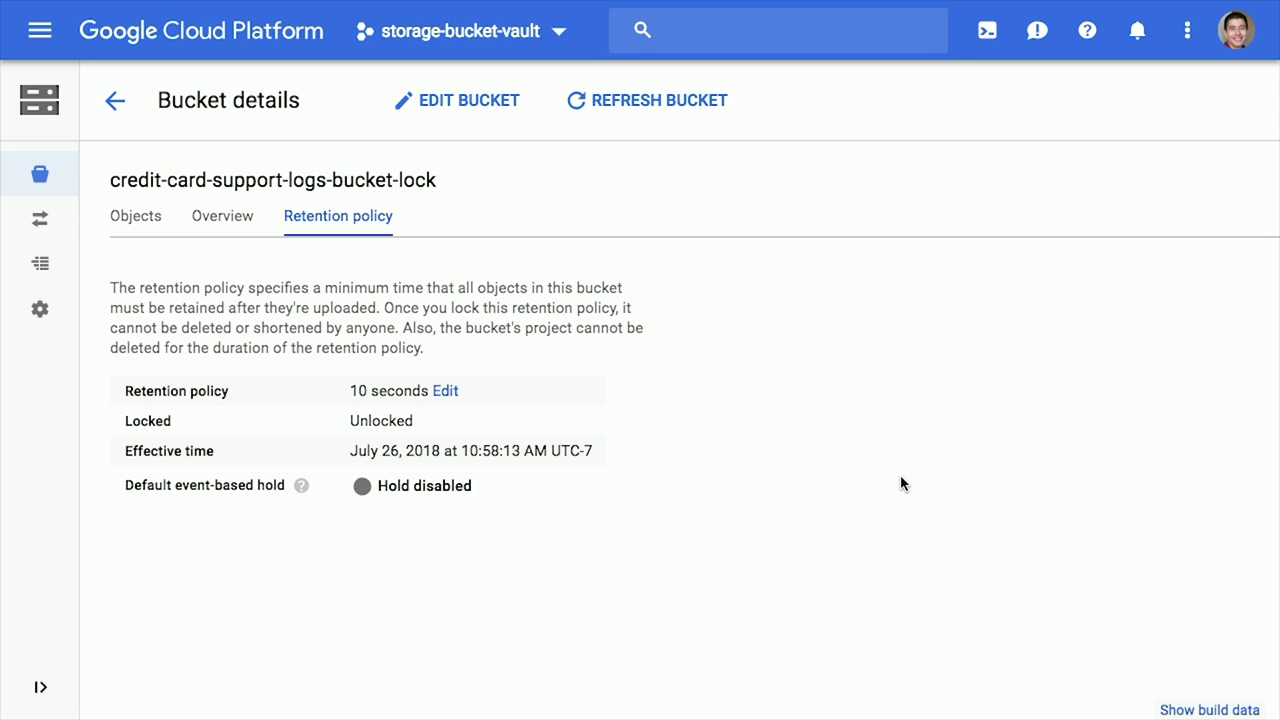
- Upload 01-01-2018-credit_card_support_team.txt from the Desktop to the credit-card-support-logs-bucket-lock bucket
left_click(121, 231)
left_click(194, 309)
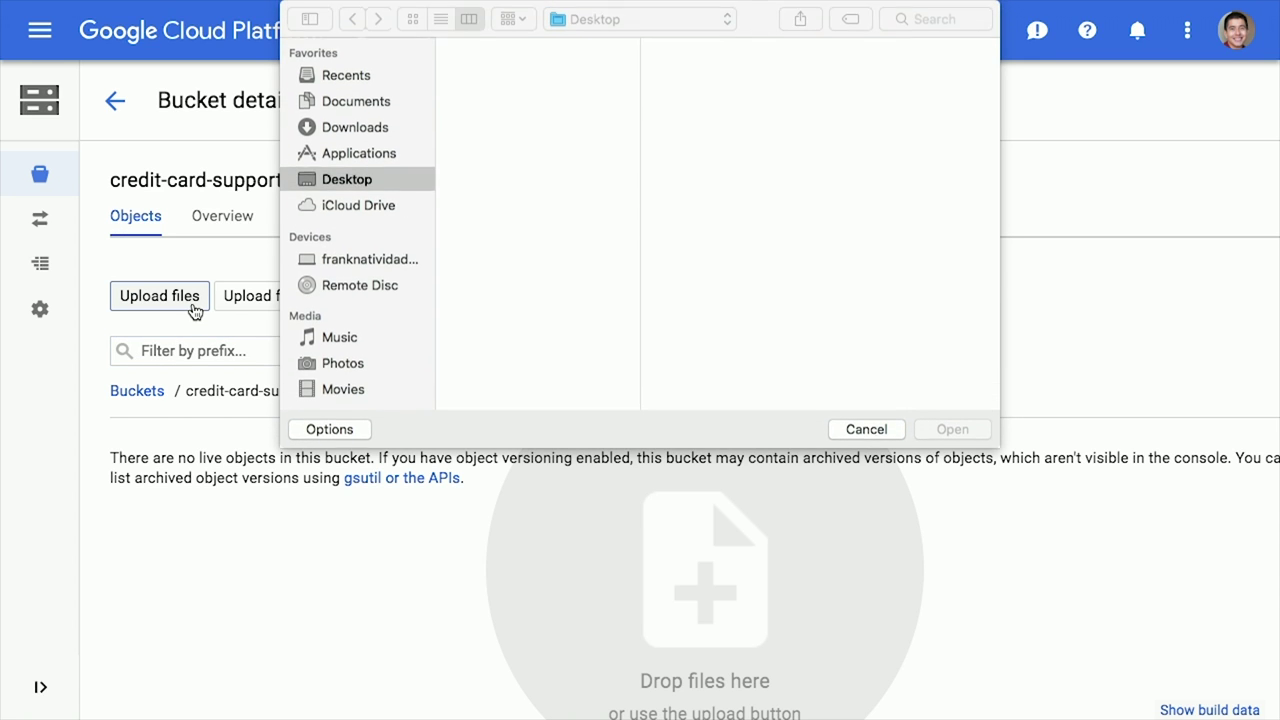
left_click(565, 49)
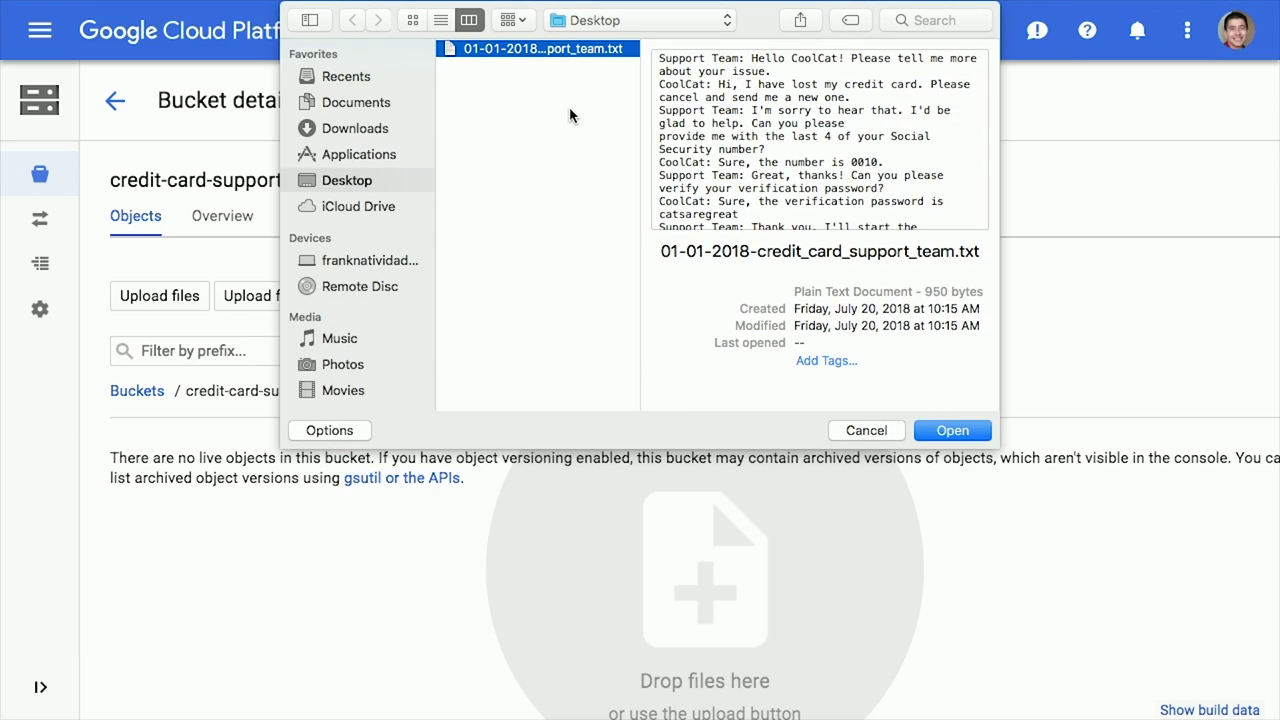
double_click(610, 54)
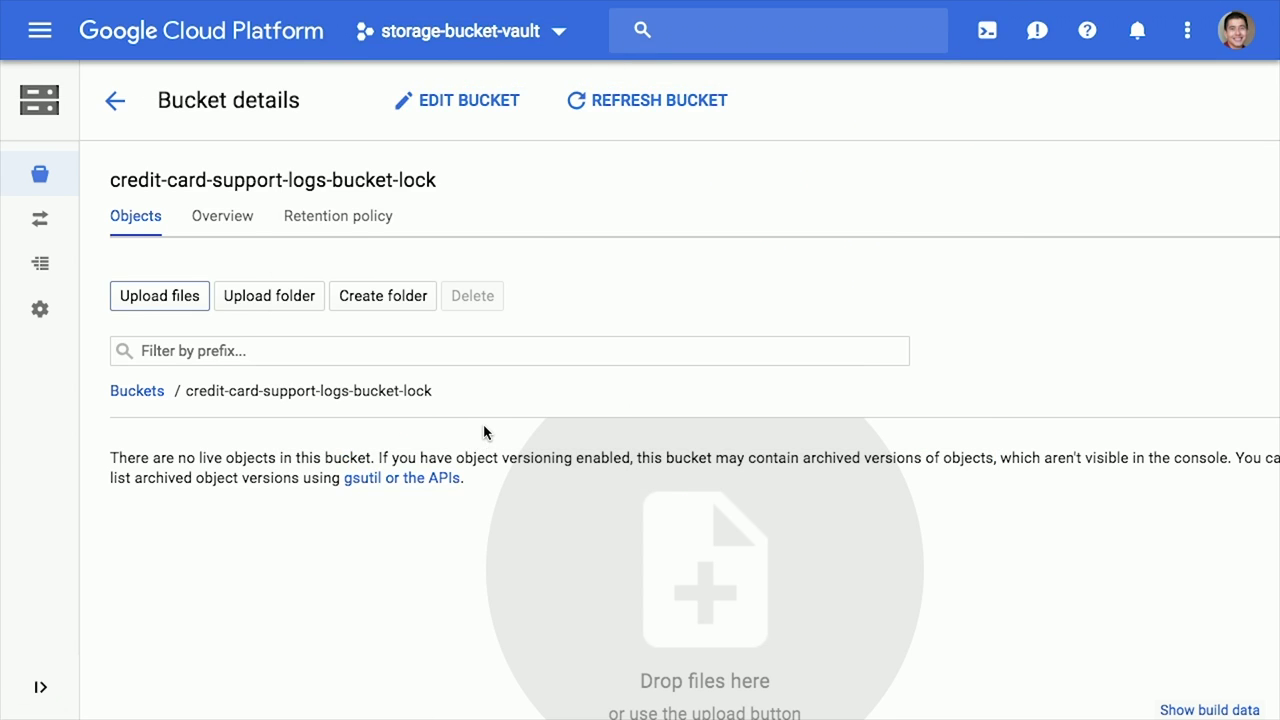
left_click(1257, 449)
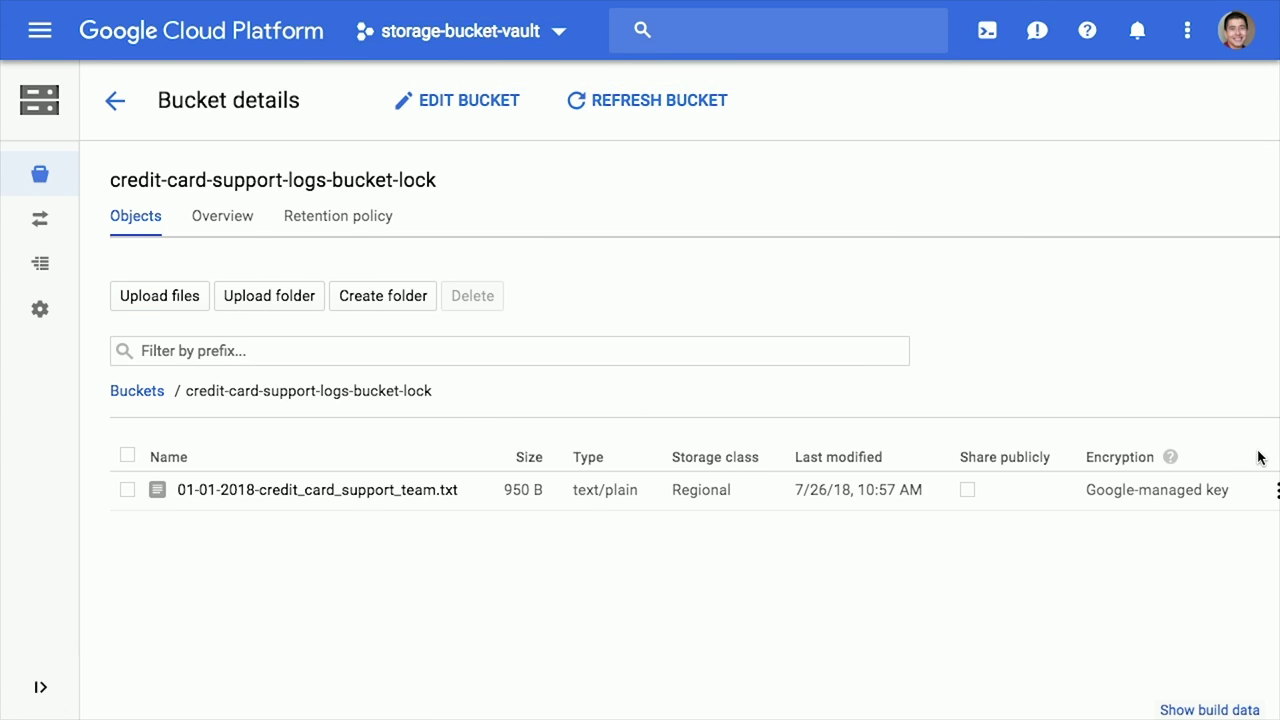
- Delete 01-01-2018-credit_card_support_team.txt from credit-card-support-logs-bucket-lock, retrying once the 10-second retention period has passed
left_click(127, 489)
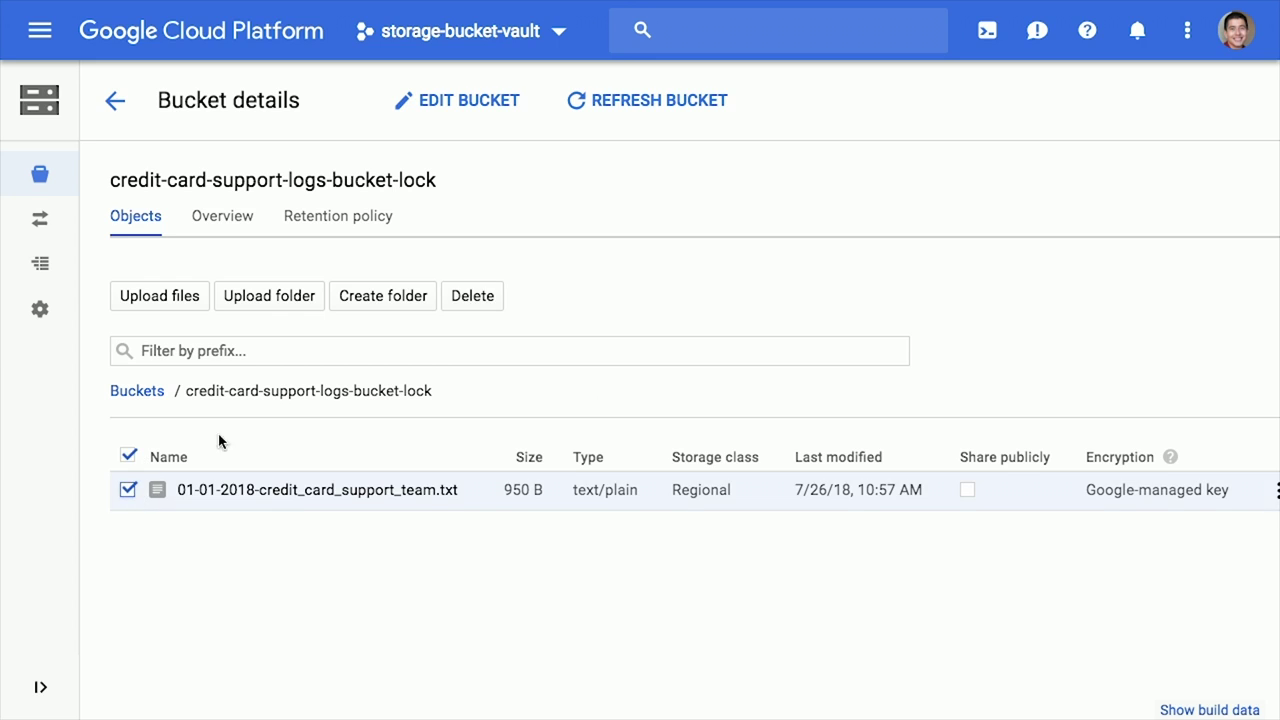
left_click(446, 313)
left_click(918, 427)
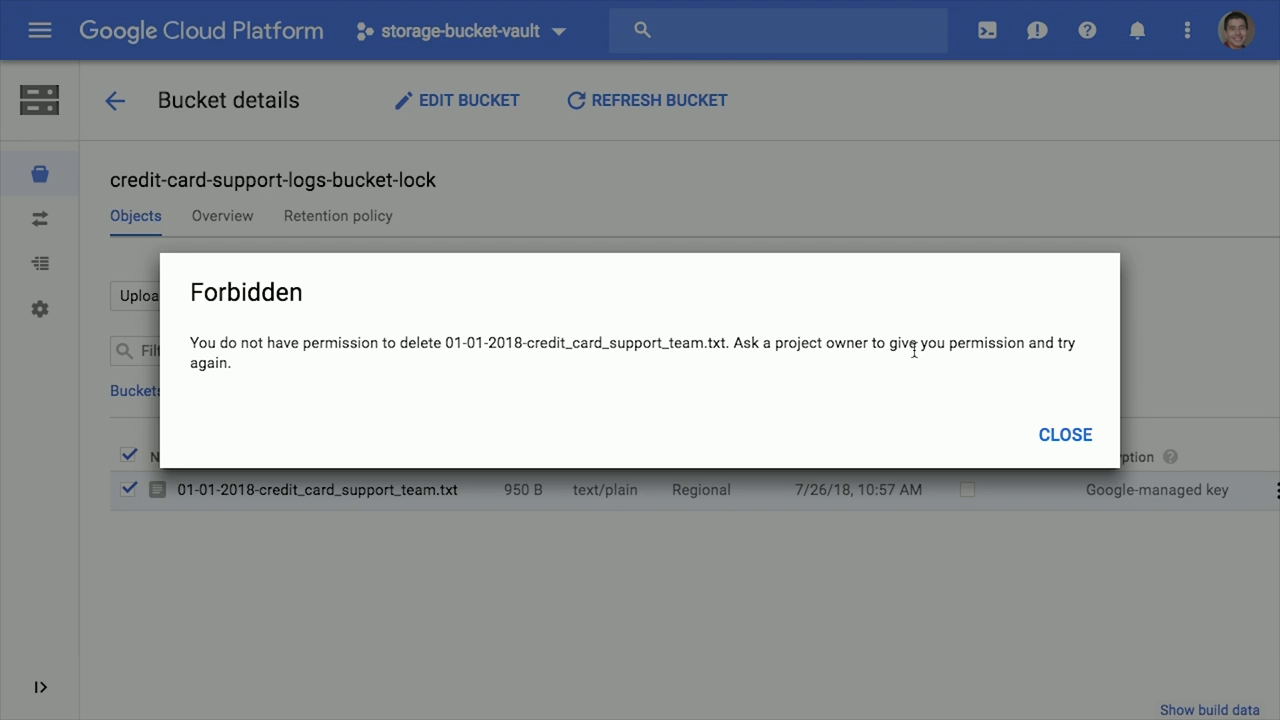
left_click(1064, 432)
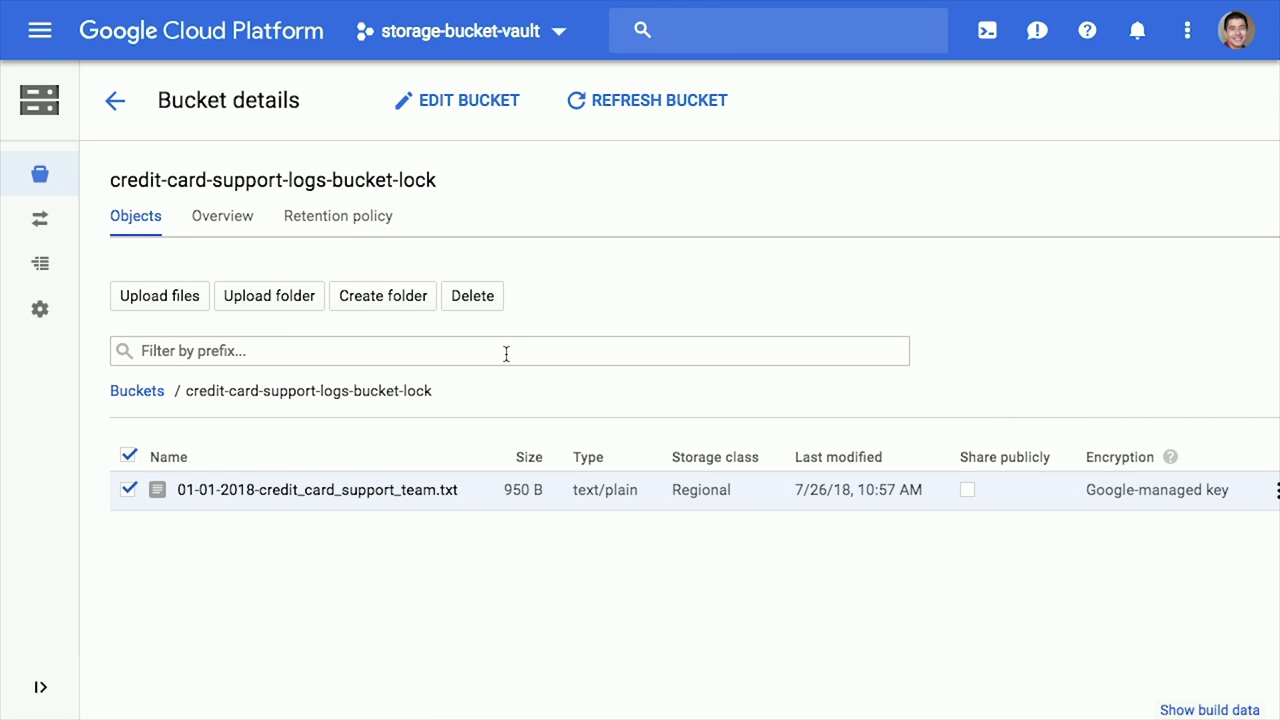
left_click(470, 296)
left_click(898, 426)
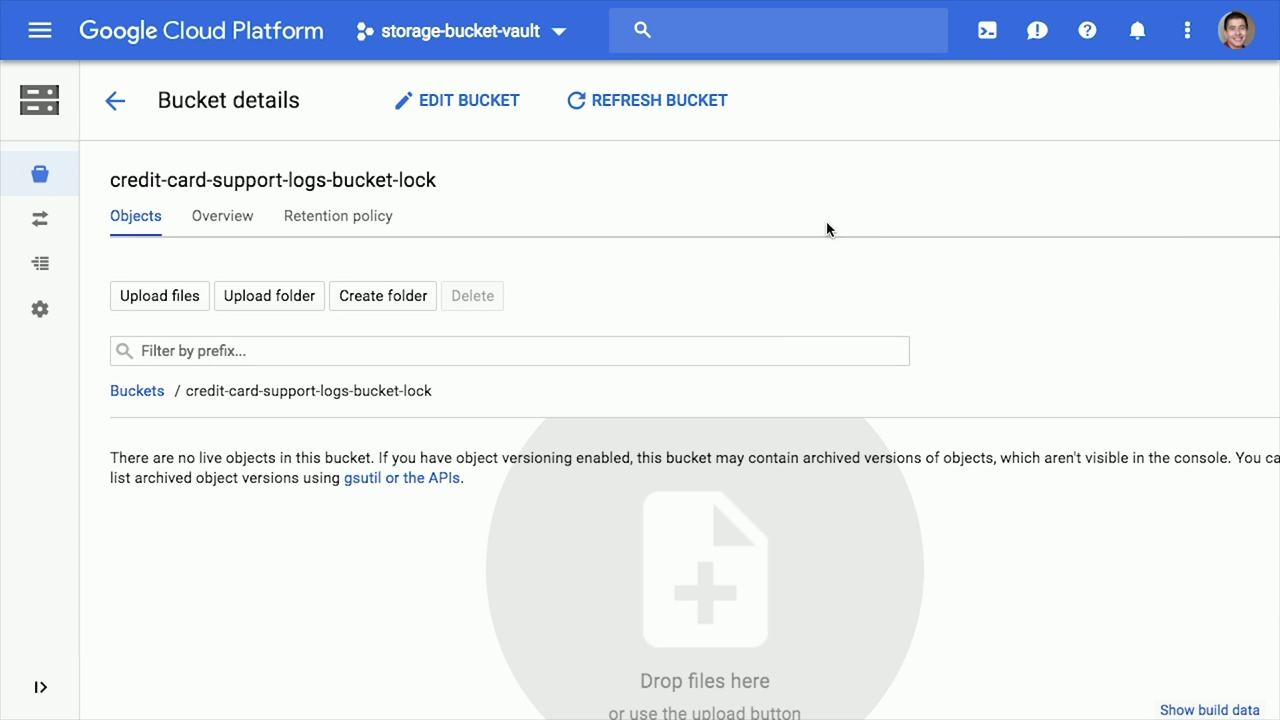
- Switch to ACME Customer Support, end the original chat, and review its DLP API redacted version down to the Social Security card image
left_click(918, 46)
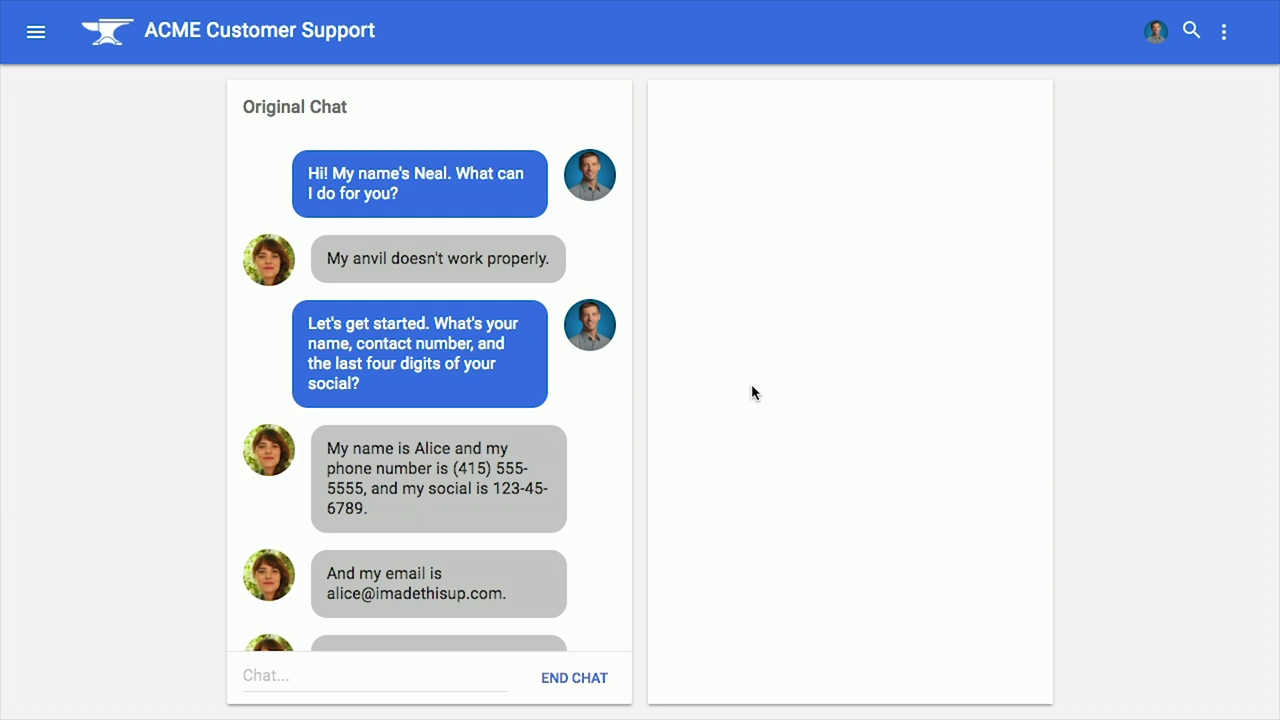
scroll(522, 512, "down", 2)
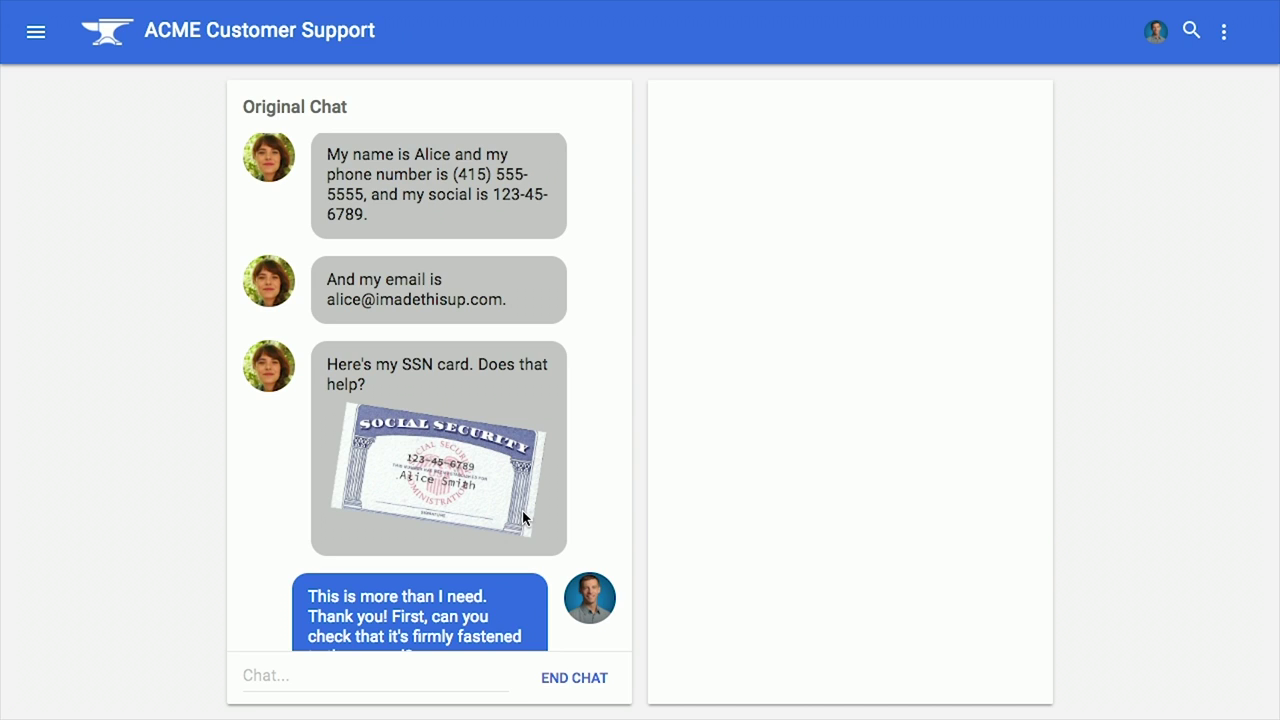
left_click(587, 683)
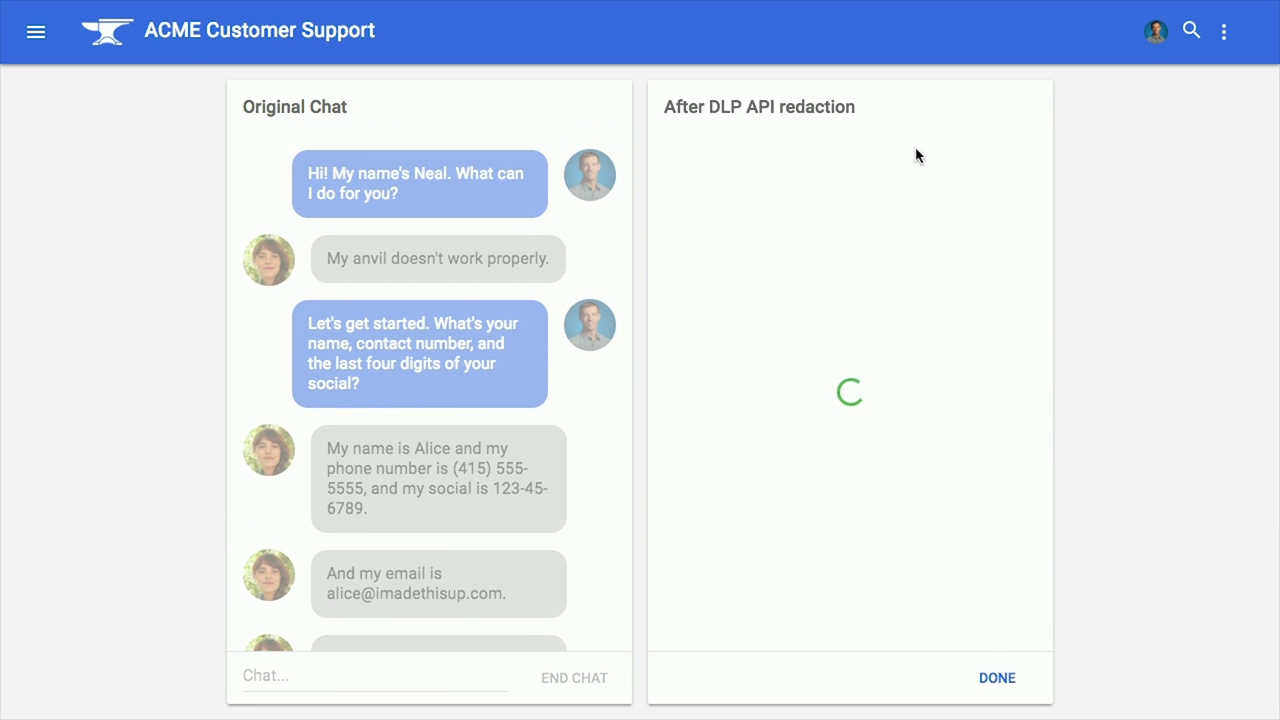
mouse_move(986, 5)
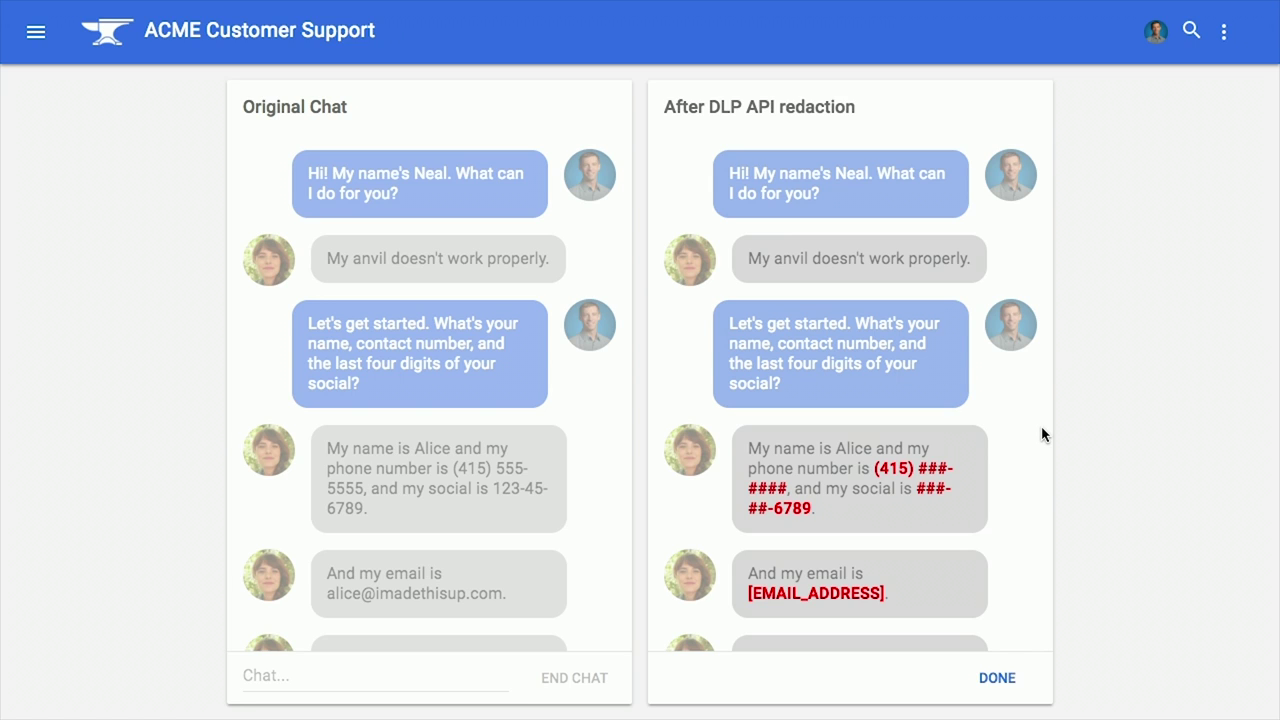
scroll(1042, 434, "down", 5)
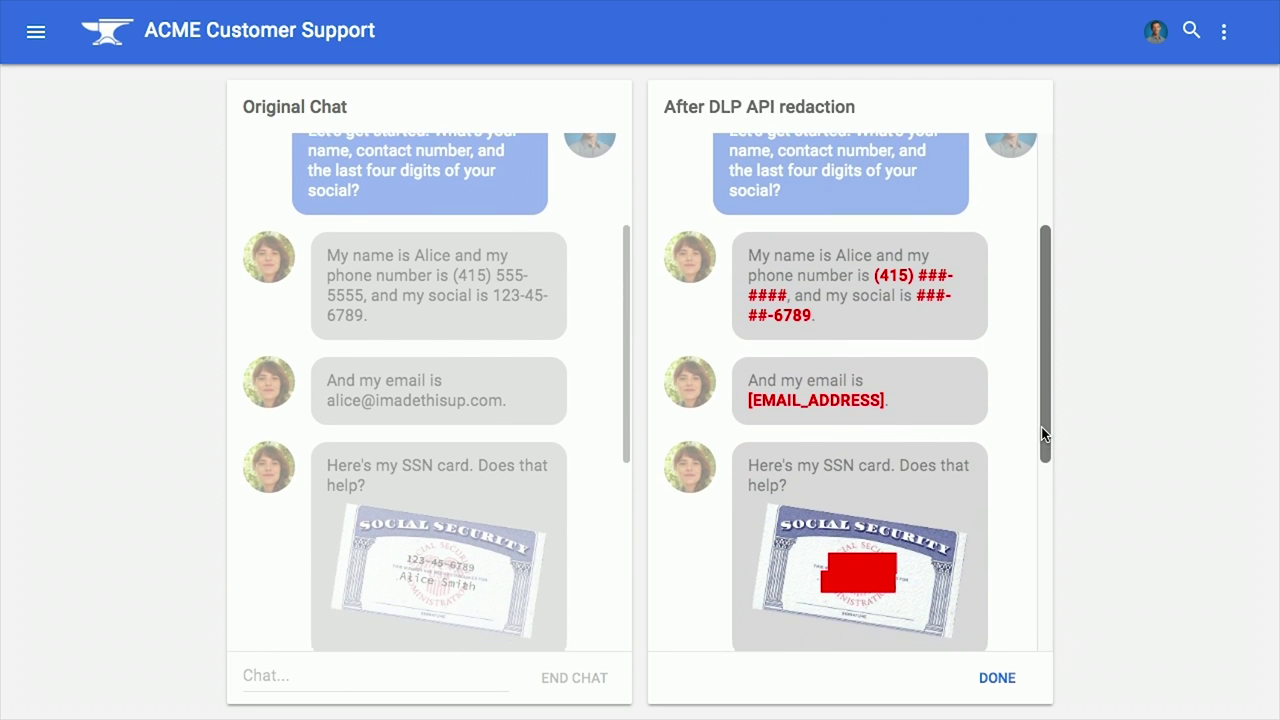